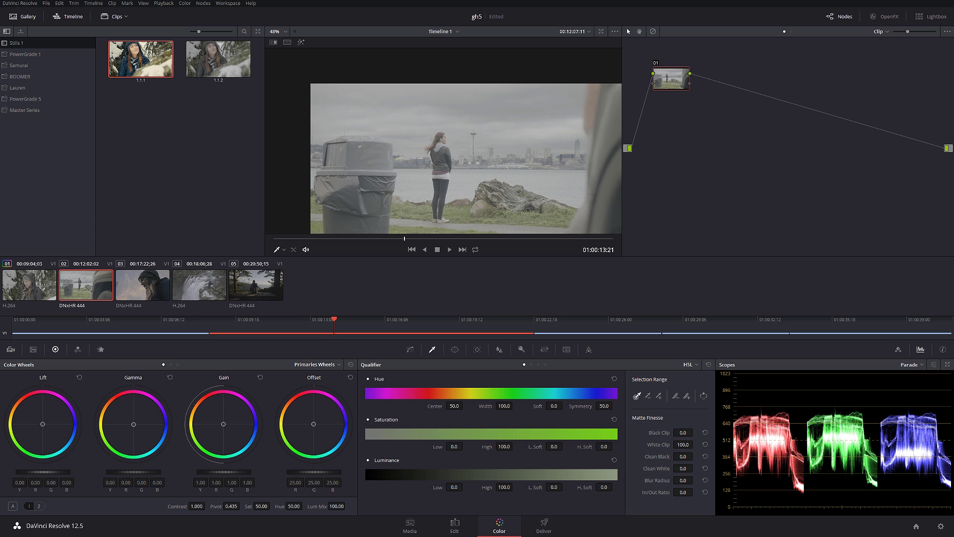
# - Give node 01 spatial noise reduction with Luma threshold 2.0 and Chroma 10.0, then scrub to check
pyautogui.moveTo(679, 83); pyautogui.dragTo(668, 141)
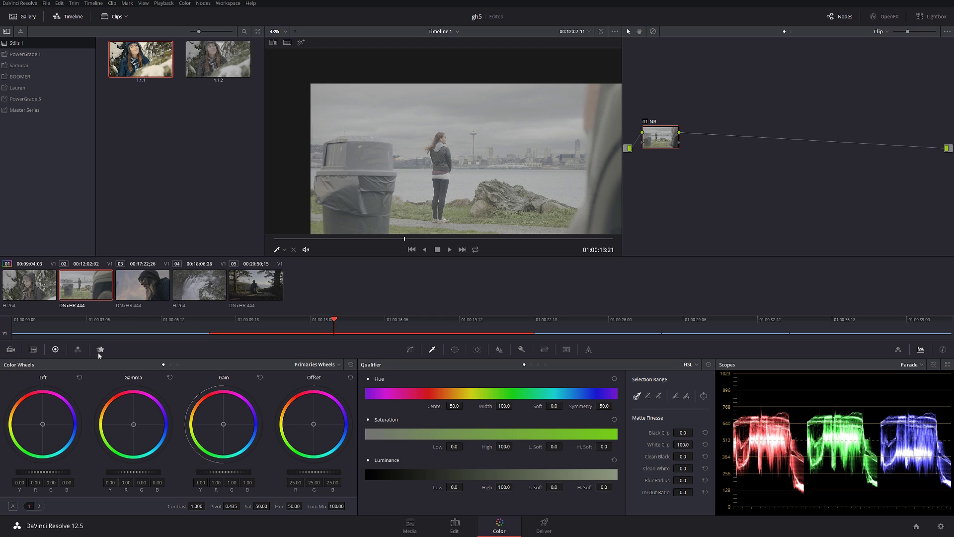
pyautogui.click(99, 351)
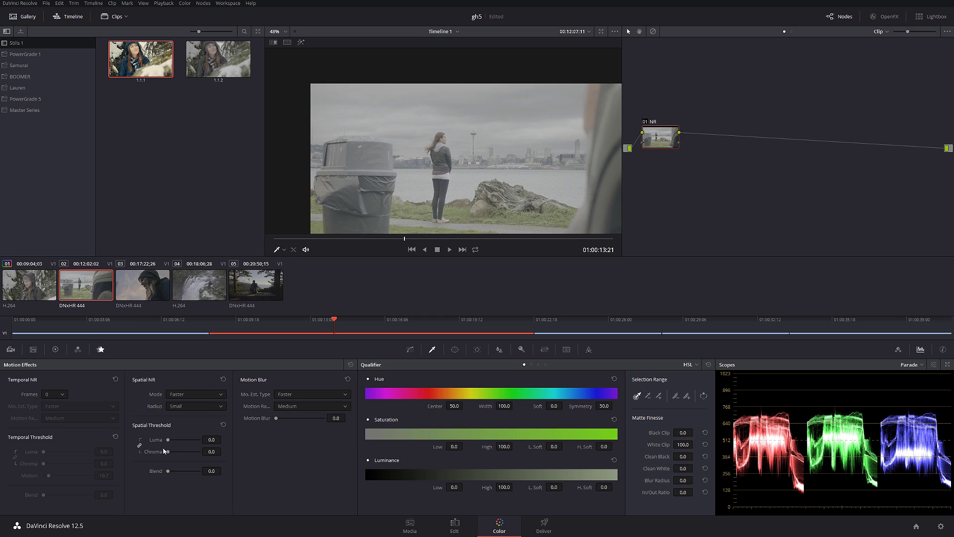
pyautogui.click(212, 440)
pyautogui.write('2')
pyautogui.press('Tab')
pyautogui.write('10')
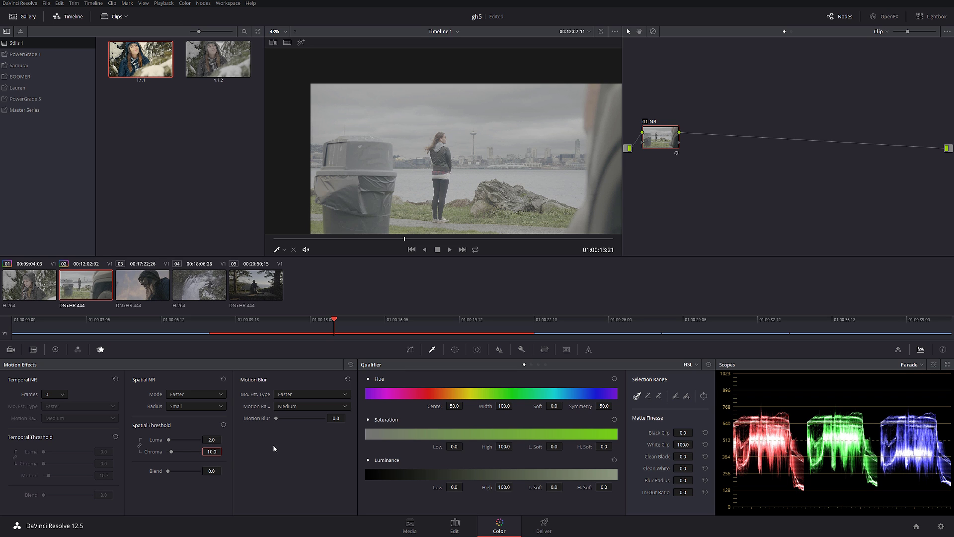
pyautogui.scroll(1, 515, 160)
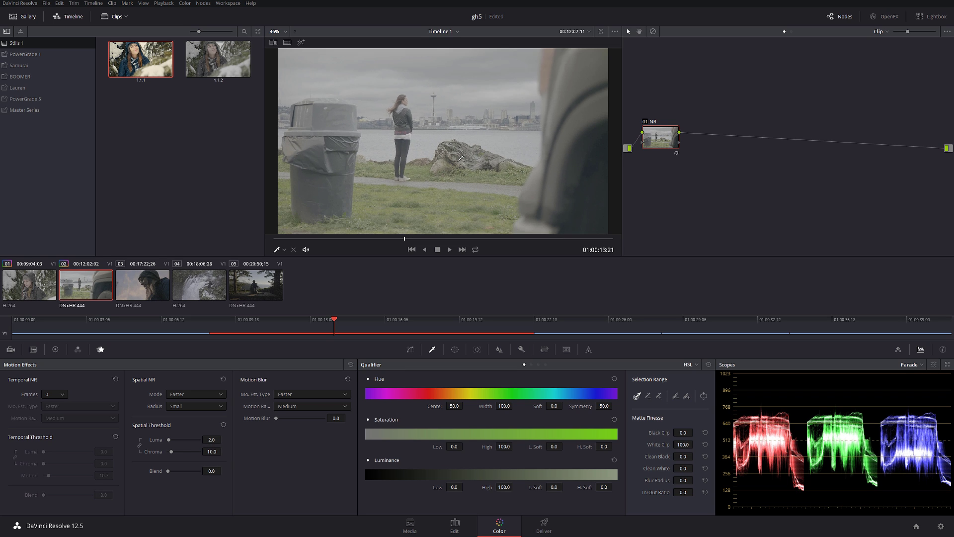
pyautogui.scroll(1, 462, 159)
pyautogui.moveTo(347, 247); pyautogui.dragTo(389, 226)
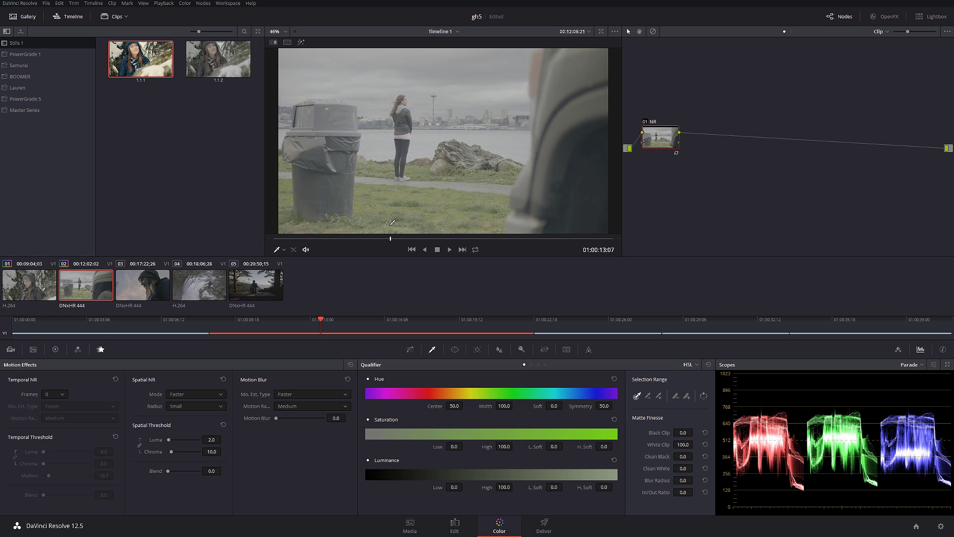
# - Add a serial node after NR and label it 'Master'
pyautogui.hotkey('alt', 's')
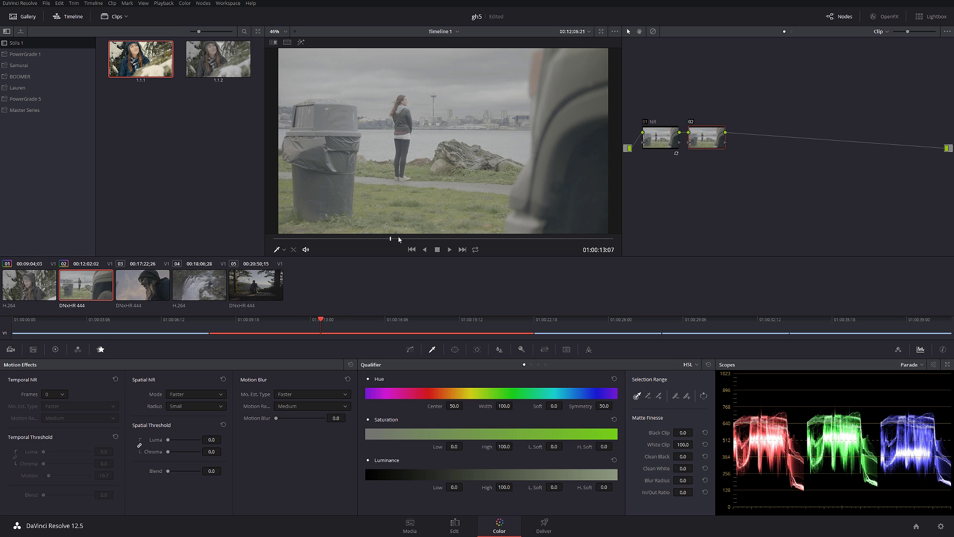
pyautogui.moveTo(391, 238); pyautogui.dragTo(339, 239)
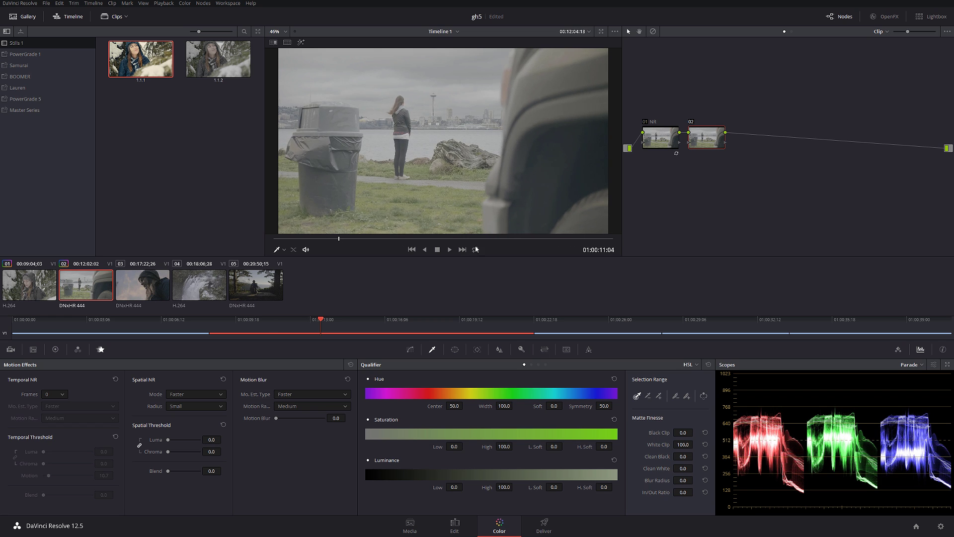
pyautogui.click(410, 349)
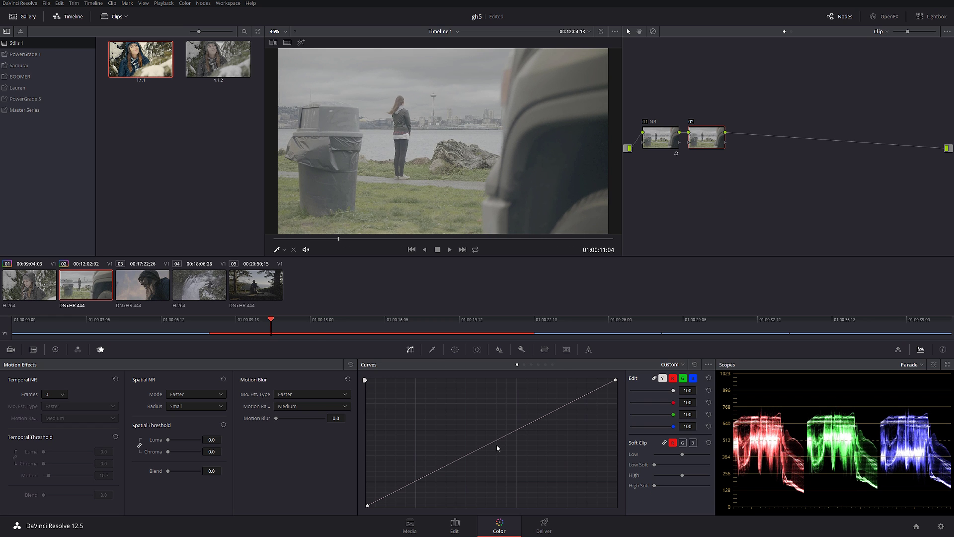
pyautogui.rightClick(703, 133)
pyautogui.click(729, 158)
pyautogui.write('Master')
pyautogui.press('Return')
# - Build a contrast curve with a lifted black point and place Master beside the output
pyautogui.click(491, 442)
pyautogui.click(415, 480)
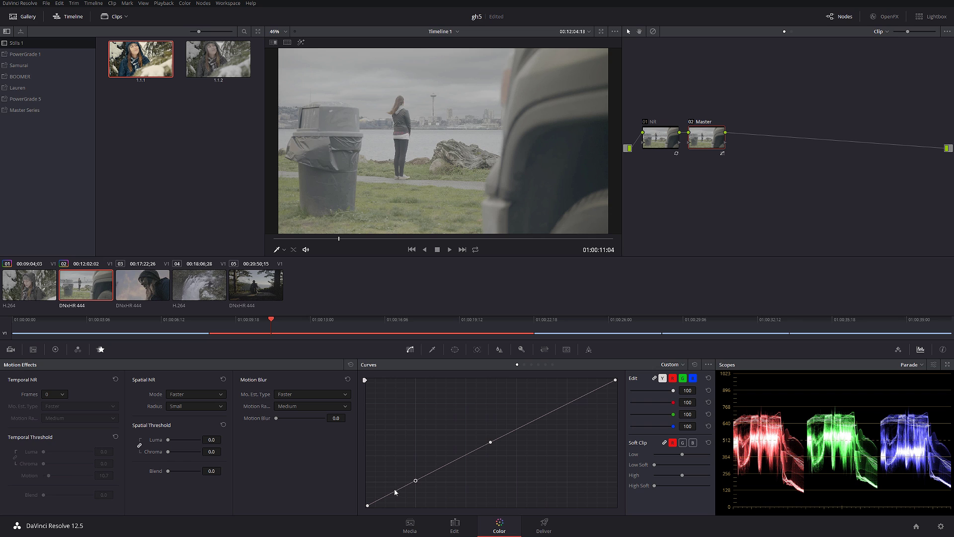
pyautogui.click(389, 493)
pyautogui.moveTo(368, 505); pyautogui.dragTo(364, 496)
pyautogui.moveTo(416, 481); pyautogui.dragTo(425, 492)
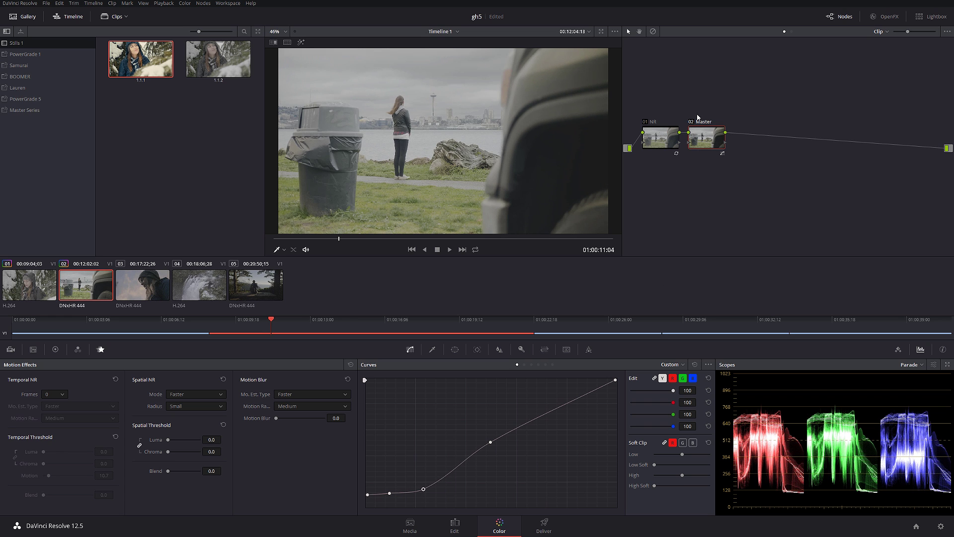
pyautogui.moveTo(704, 135); pyautogui.dragTo(917, 135)
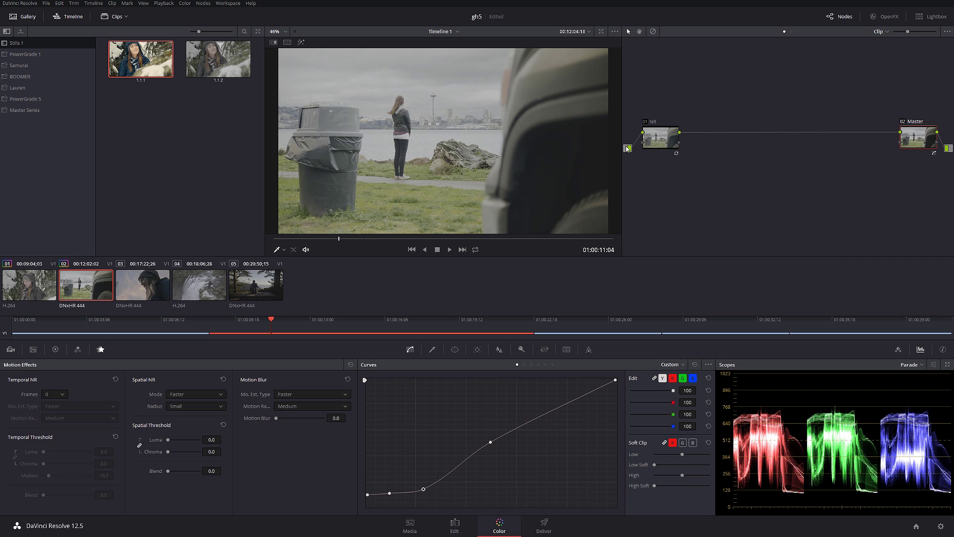
# - Add serial node 03 after NR plus a parallel node, and label node 03 'Sky'
pyautogui.click(656, 143)
pyautogui.hotkey('alt', 's')
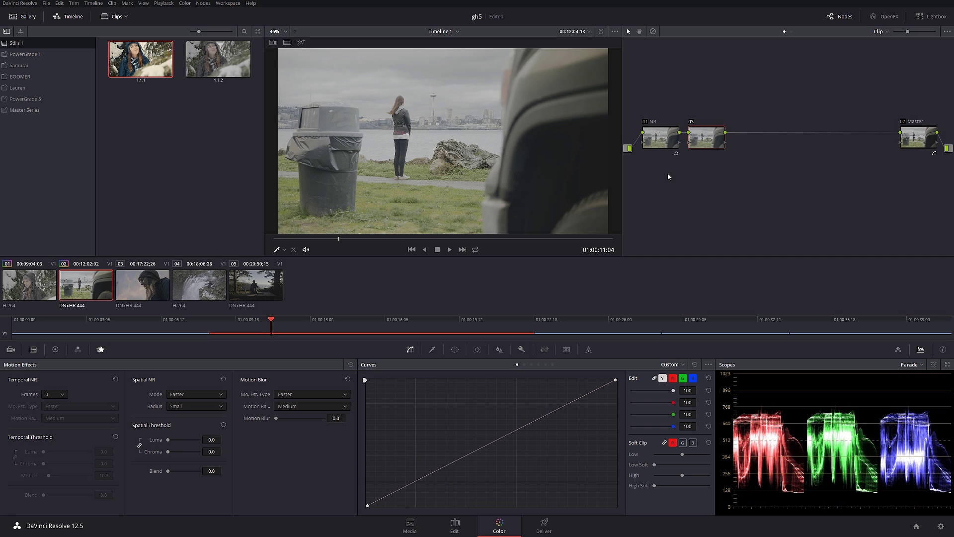
pyautogui.hotkey('alt', 'p')
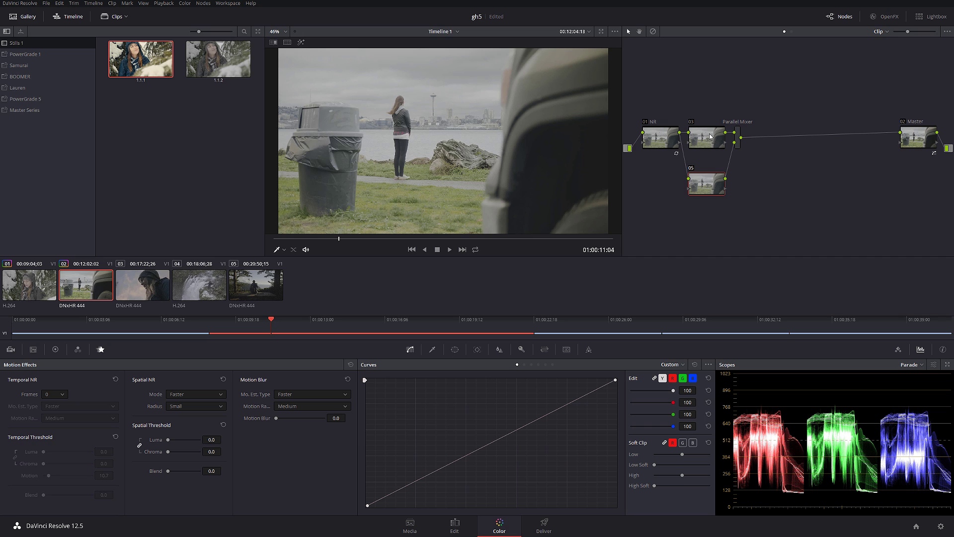
pyautogui.click(710, 136)
pyautogui.rightClick(710, 136)
pyautogui.click(737, 154)
pyautogui.write('Sky')
pyautogui.scroll(-1, 510, 172)
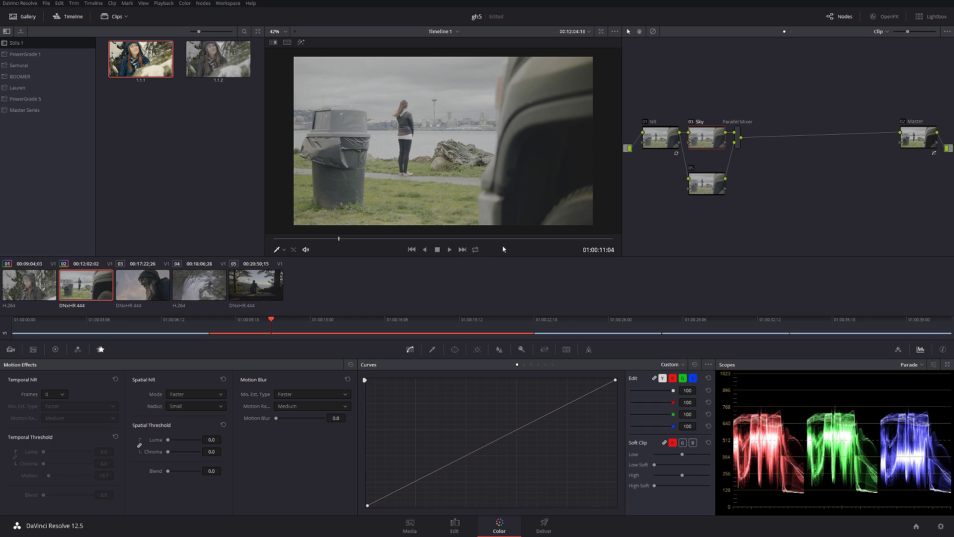
# - Add a gradient window over the top of the frame and lower Sky's gamma to -0.10
pyautogui.click(455, 349)
pyautogui.click(374, 481)
pyautogui.moveTo(445, 142); pyautogui.dragTo(448, 56)
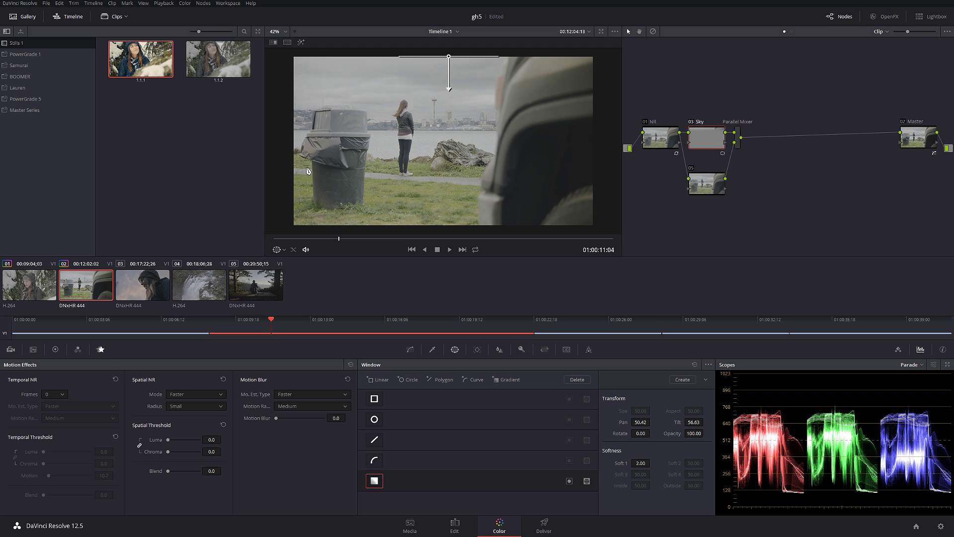
pyautogui.click(54, 349)
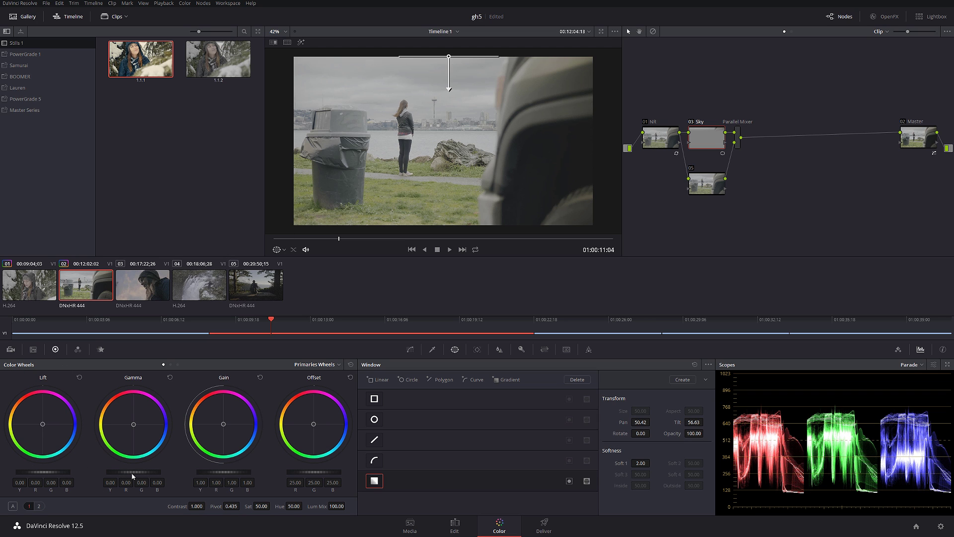
pyautogui.moveTo(132, 471); pyautogui.dragTo(125, 471)
pyautogui.moveTo(449, 56); pyautogui.dragTo(448, 76)
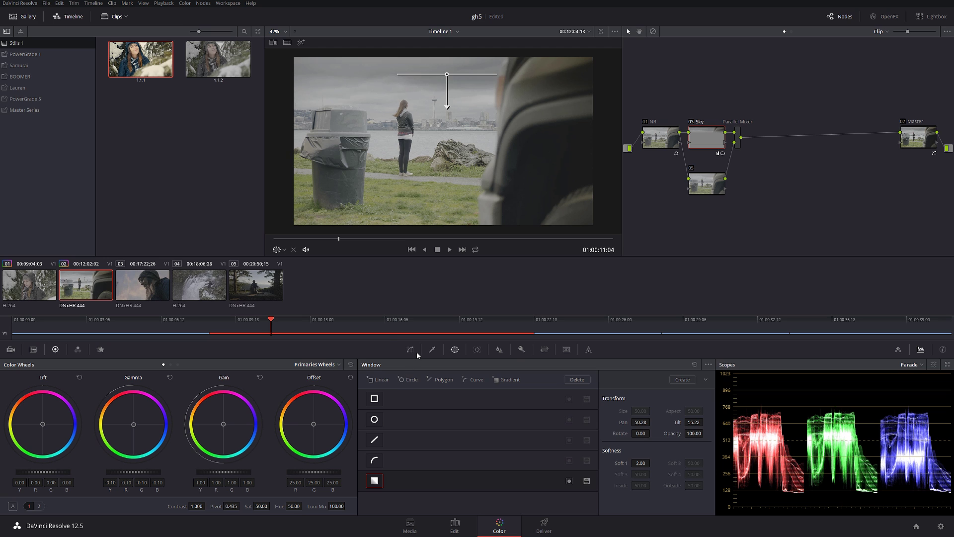
# - Key the Sky node on luminance with Low 64.8 and L. Soft 3.0, checking across frames
pyautogui.click(432, 348)
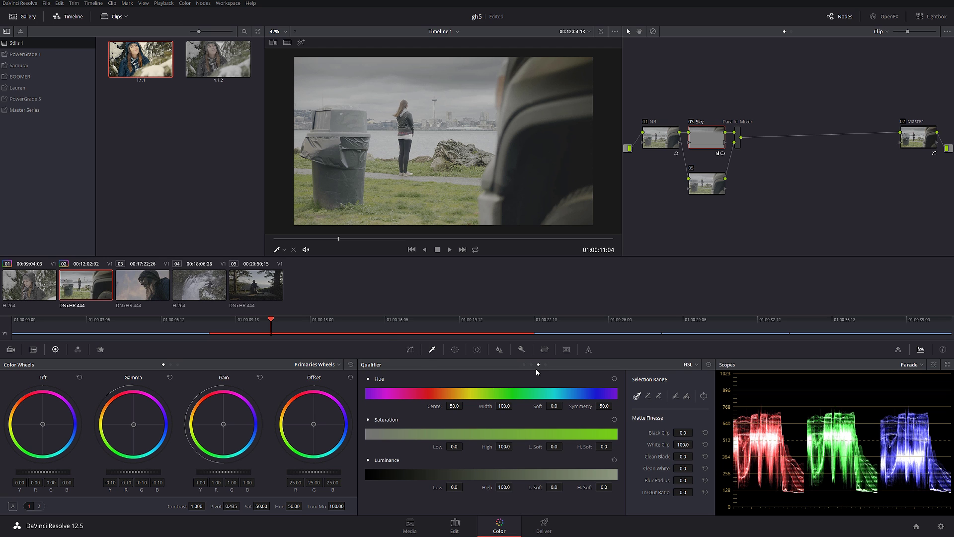
pyautogui.click(537, 365)
pyautogui.hotkey('shift', 'h')
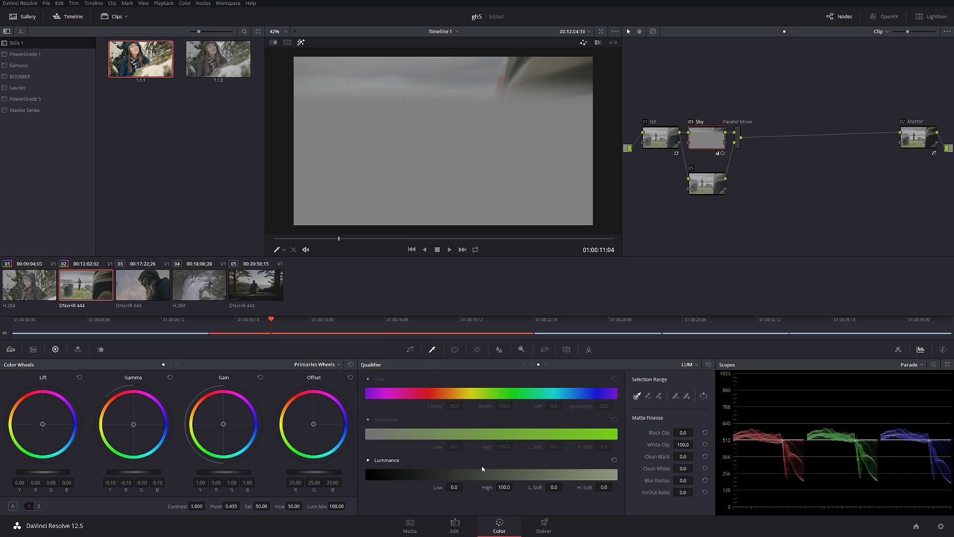
pyautogui.moveTo(455, 487); pyautogui.dragTo(466, 487)
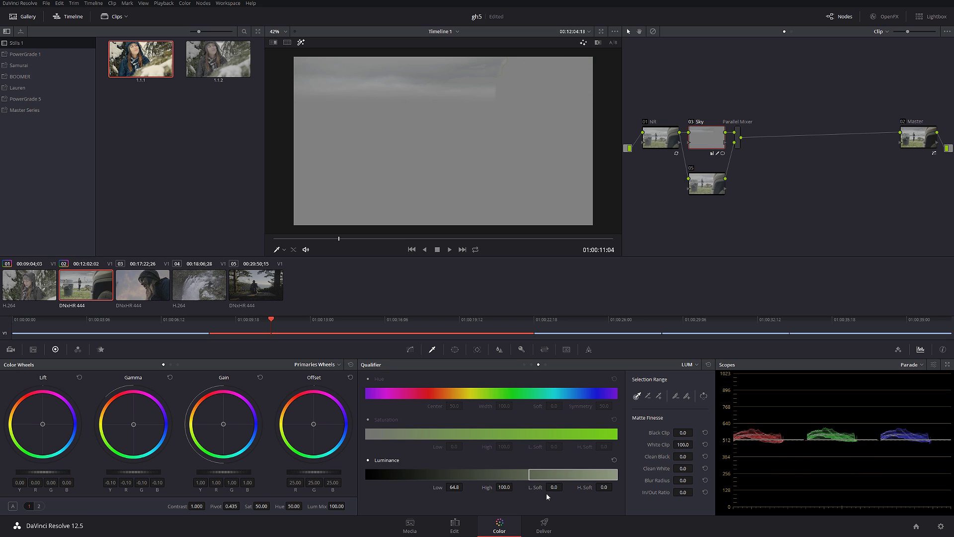
pyautogui.moveTo(553, 486); pyautogui.dragTo(554, 487)
pyautogui.hotkey('shift', 'h')
pyautogui.scroll(1, 540, 81)
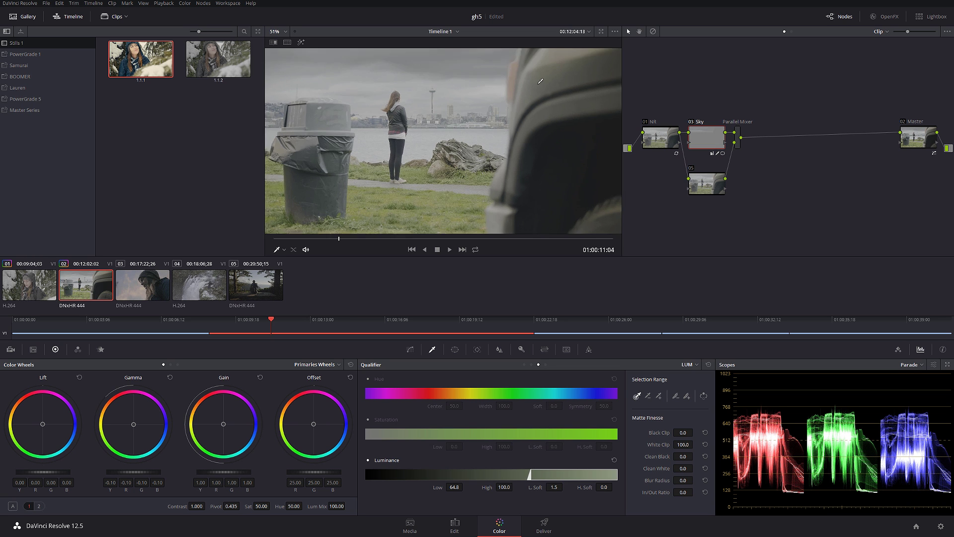
pyautogui.scroll(4, 540, 81)
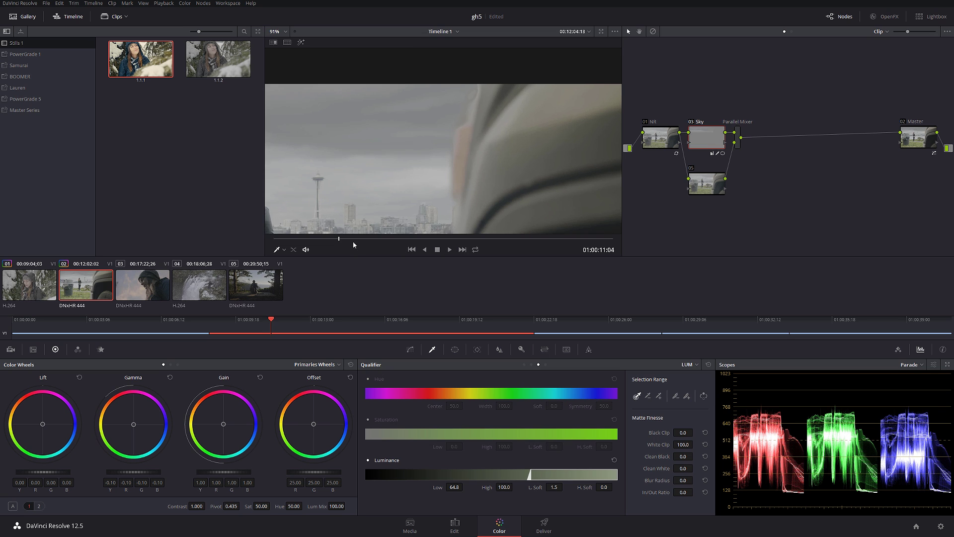
pyautogui.moveTo(352, 239); pyautogui.dragTo(356, 239)
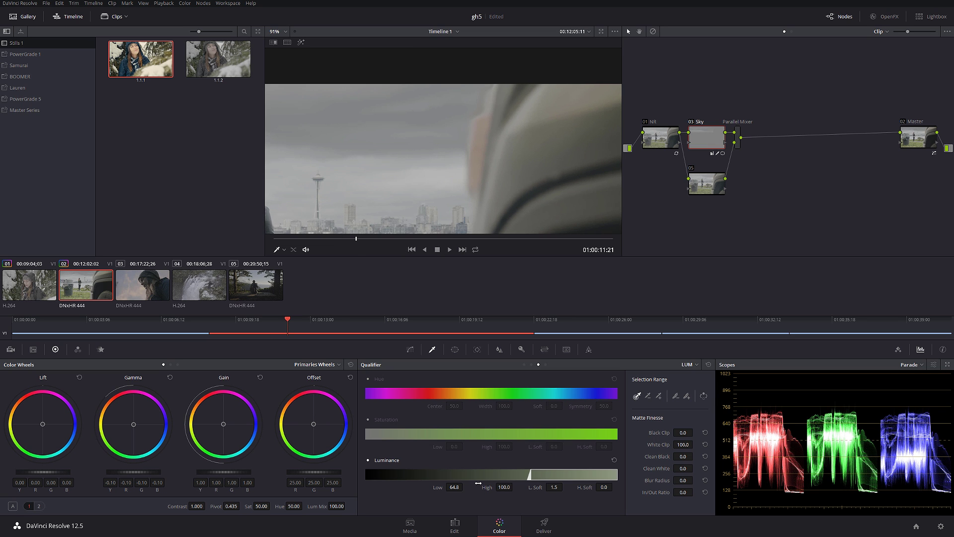
pyautogui.moveTo(553, 487); pyautogui.dragTo(565, 486)
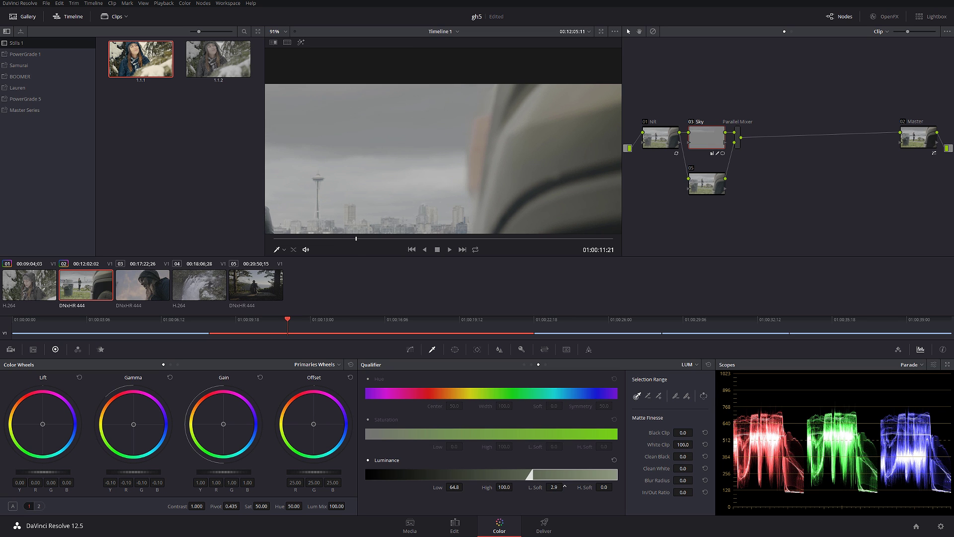
pyautogui.moveTo(356, 239); pyautogui.dragTo(360, 239)
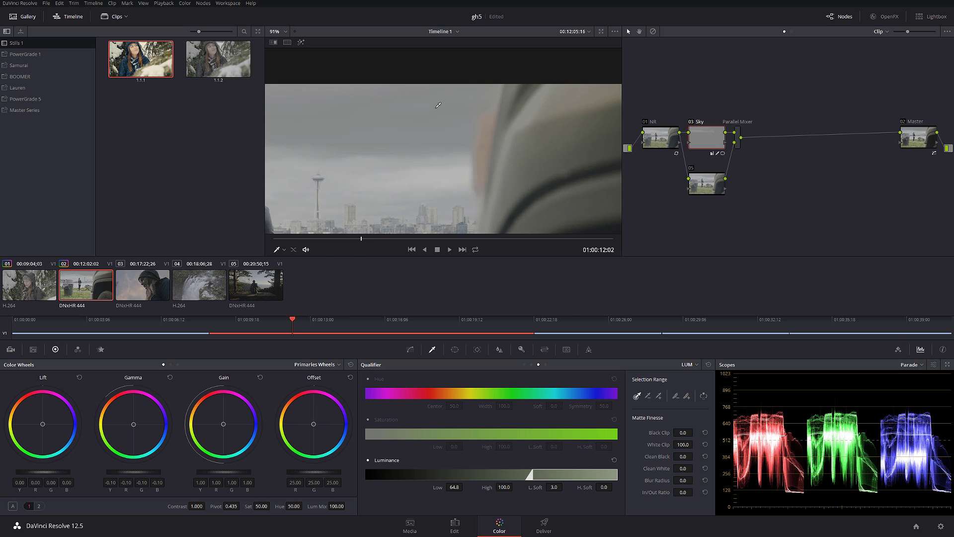
pyautogui.hotkey('shift', 'z')
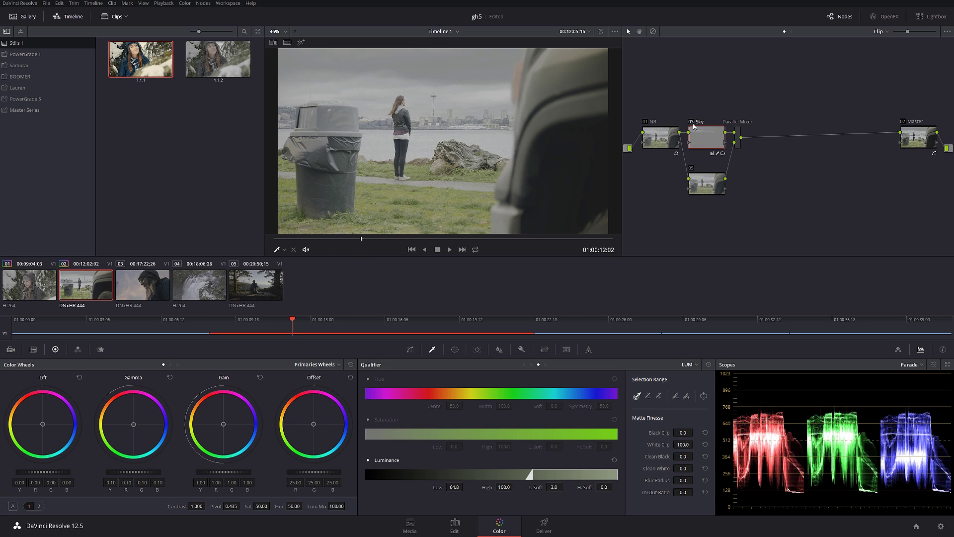
pyautogui.click(692, 125)
pyautogui.click(692, 123)
pyautogui.click(692, 124)
pyautogui.click(692, 124)
pyautogui.moveTo(135, 426); pyautogui.dragTo(135, 425)
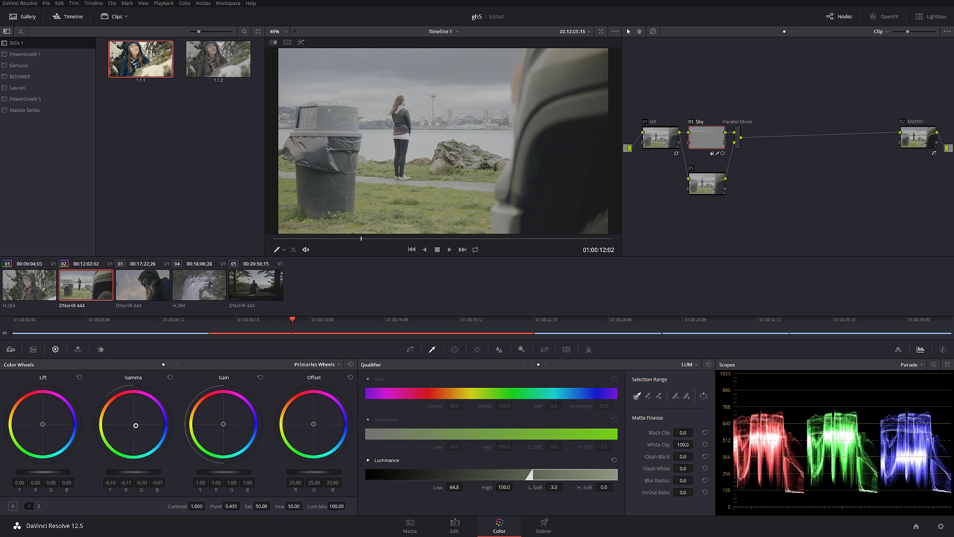
pyautogui.click(691, 122)
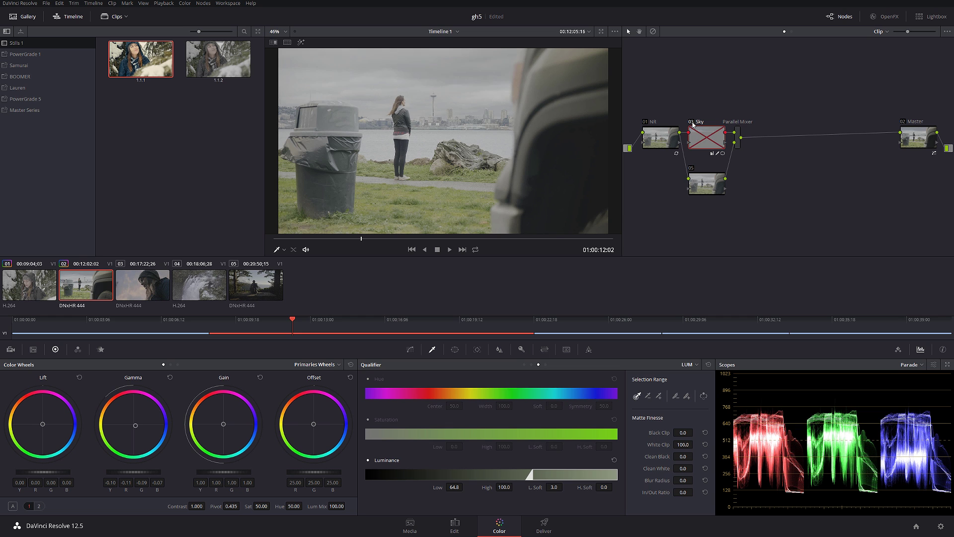
pyautogui.click(691, 122)
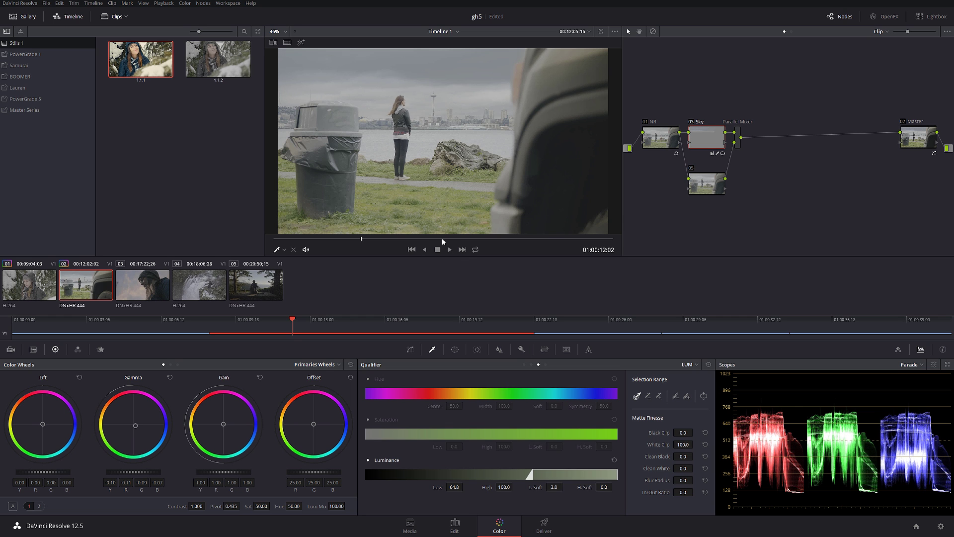
pyautogui.moveTo(334, 243); pyautogui.dragTo(302, 242)
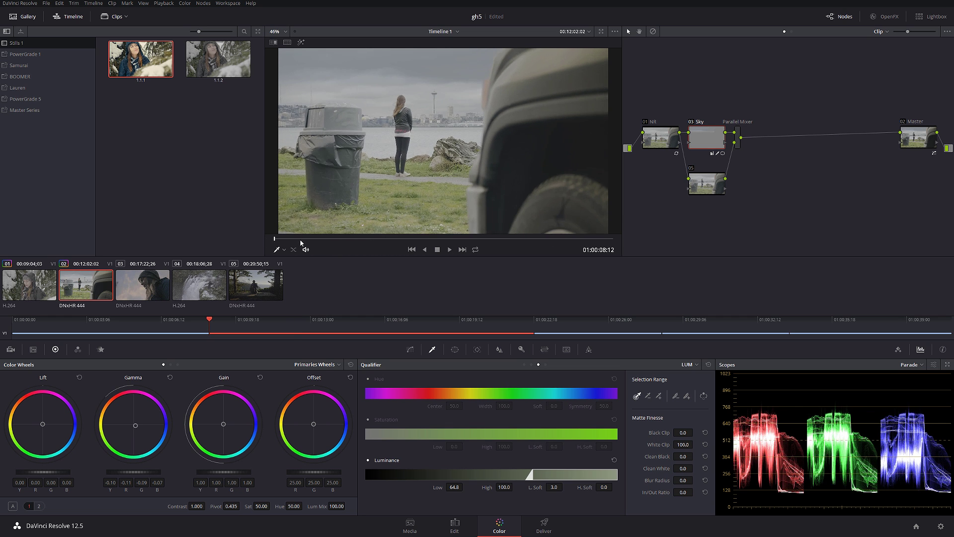
# - Label parallel node 05 'Look' and move the Sky and Look nodes upward
pyautogui.click(699, 184)
pyautogui.rightClick(699, 185)
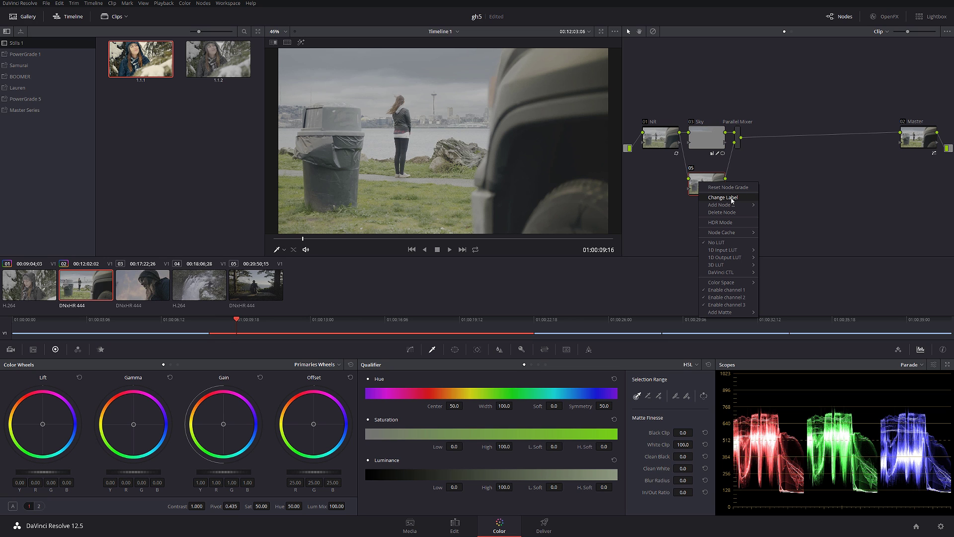
pyautogui.click(732, 197)
pyautogui.write('Look')
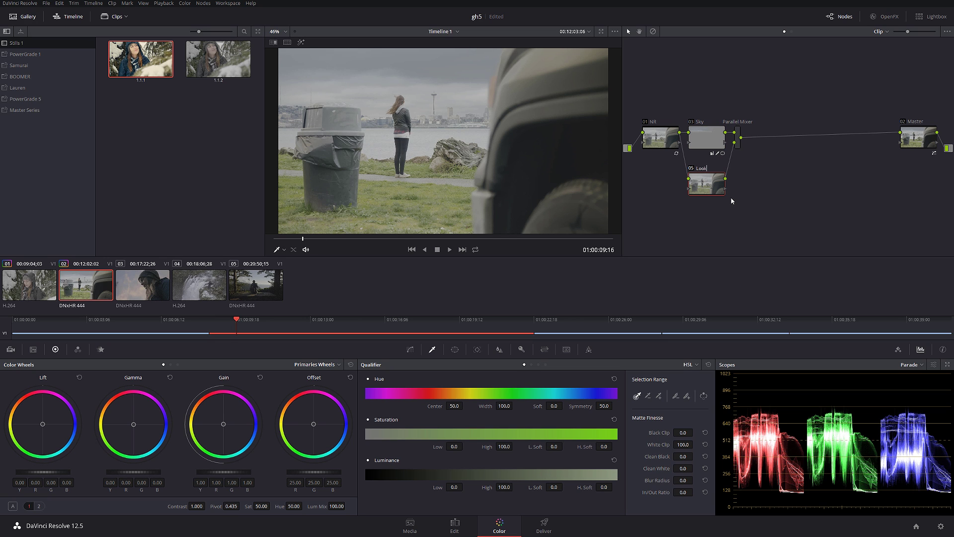
pyautogui.press('Return')
pyautogui.moveTo(706, 141); pyautogui.dragTo(706, 119)
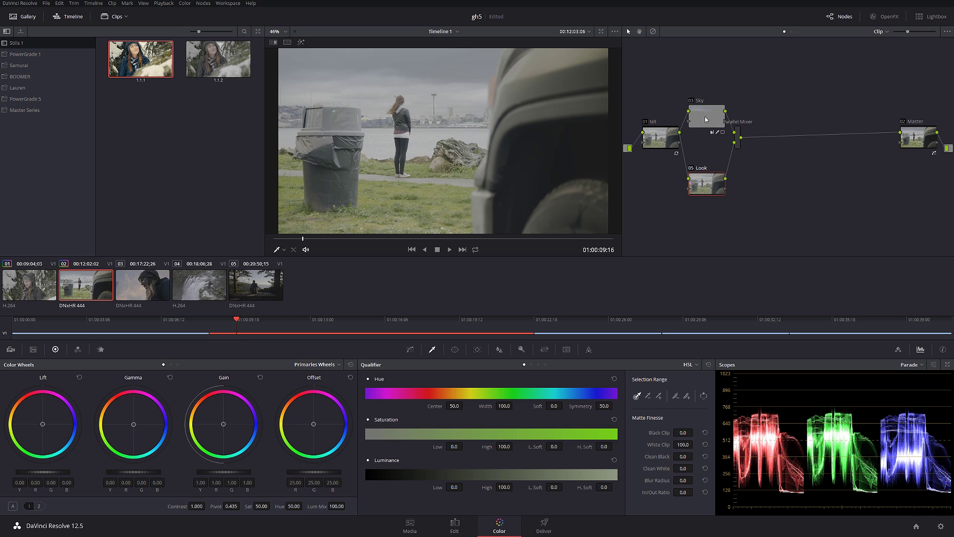
pyautogui.moveTo(702, 176); pyautogui.dragTo(704, 158)
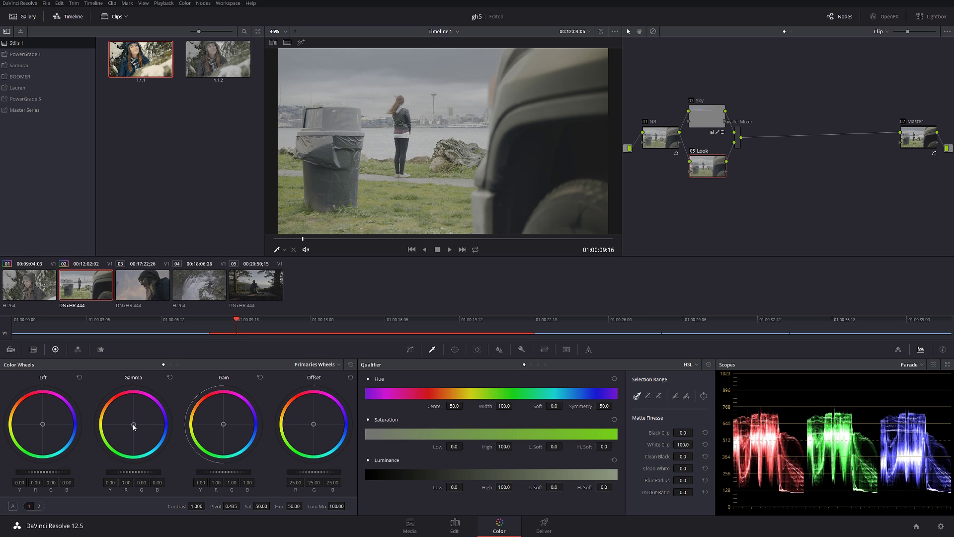
# - Give Look a cooler grade with contrast 1.140 and darker midtones, comparing via bypass
pyautogui.moveTo(135, 425); pyautogui.dragTo(139, 427)
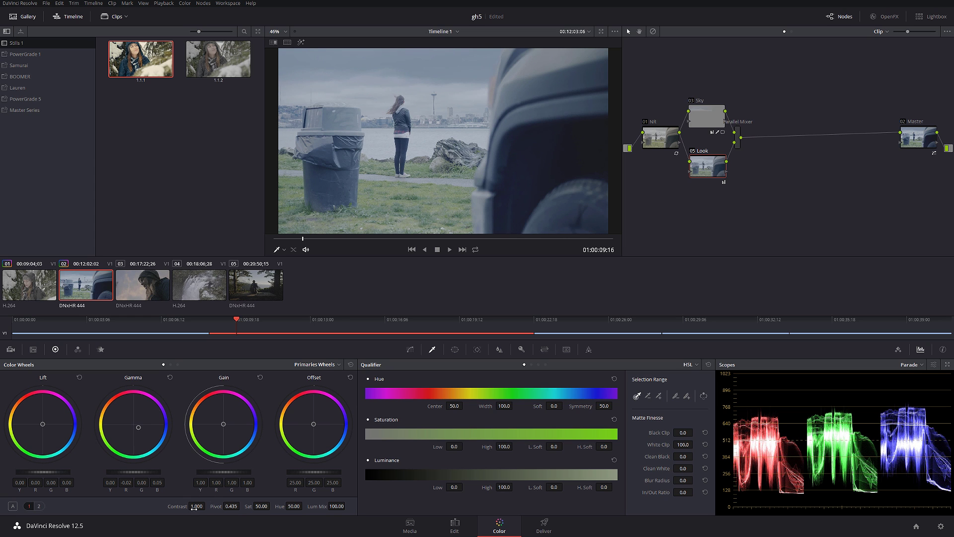
pyautogui.moveTo(195, 507); pyautogui.dragTo(207, 505)
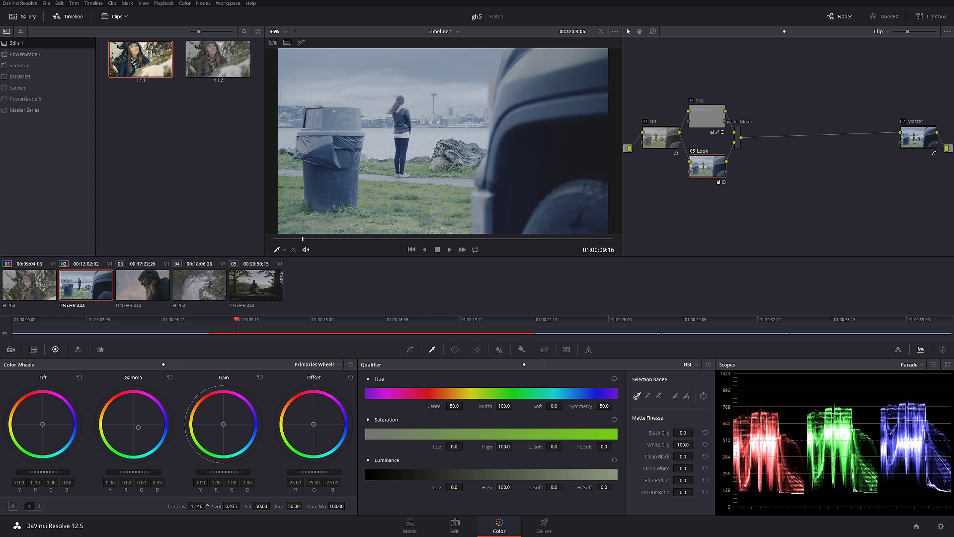
pyautogui.moveTo(402, 241)
pyautogui.mouseDown()
pyautogui.moveTo(367, 241)
pyautogui.moveTo(413, 247)
pyautogui.mouseUp()
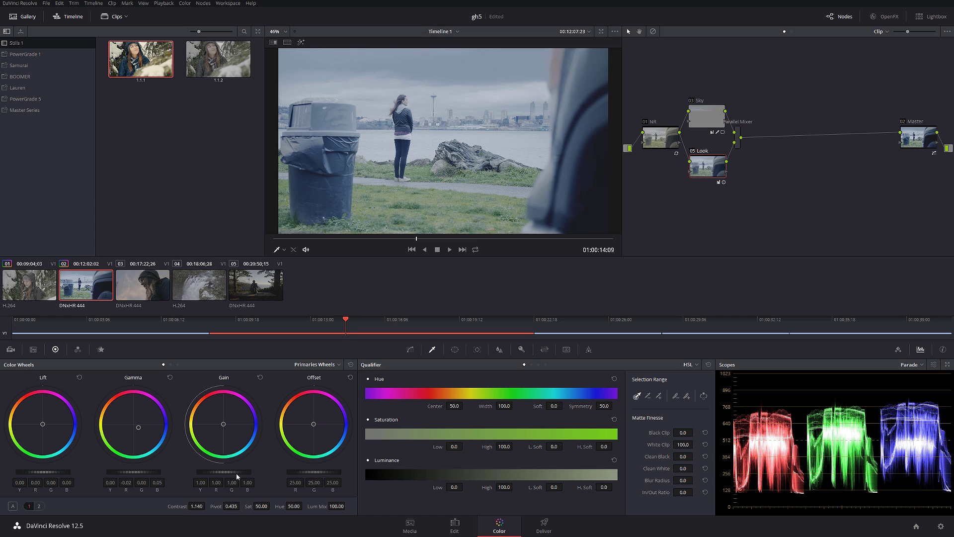
pyautogui.moveTo(148, 475); pyautogui.dragTo(138, 474)
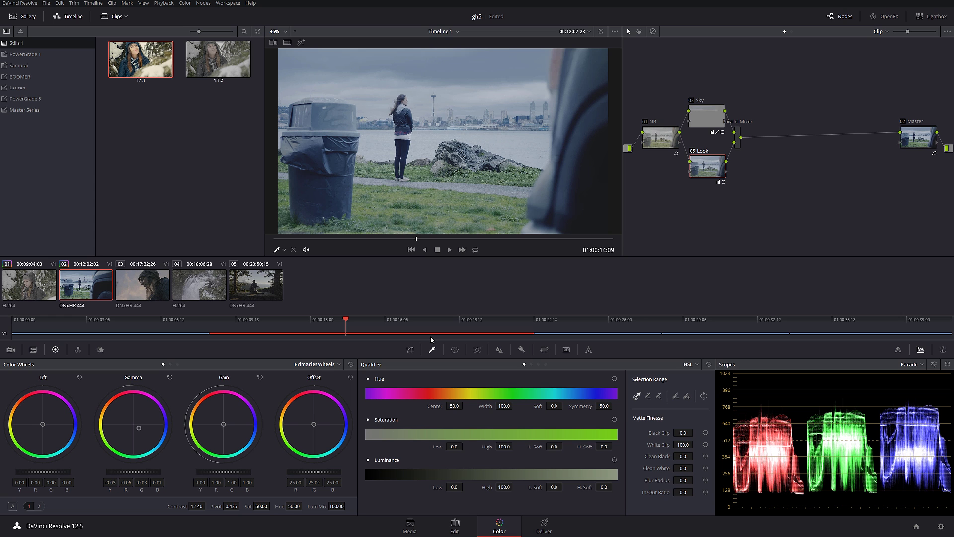
pyautogui.hotkey('shift', 'd')
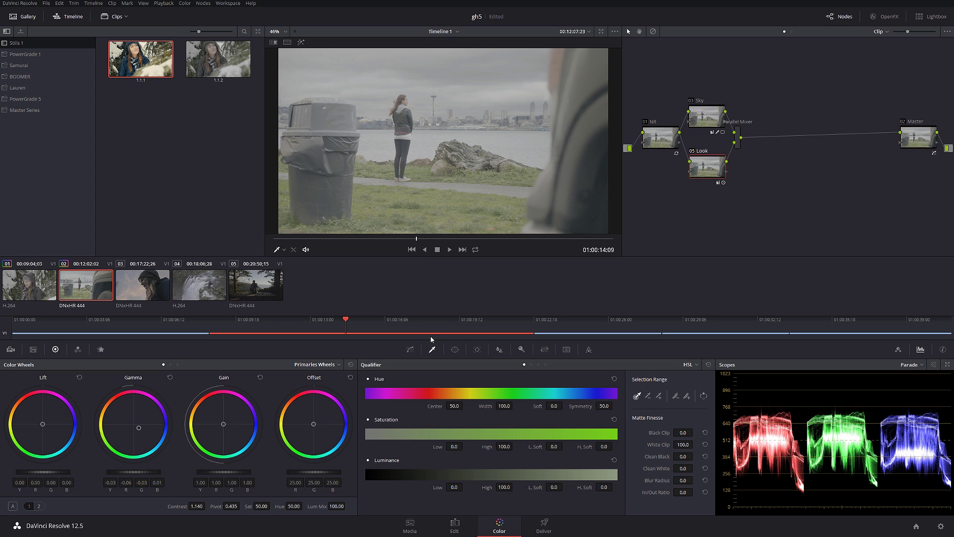
pyautogui.hotkey('shift', 'd')
pyautogui.hotkey('shift', 'd')
pyautogui.hotkey('shift', 'd')
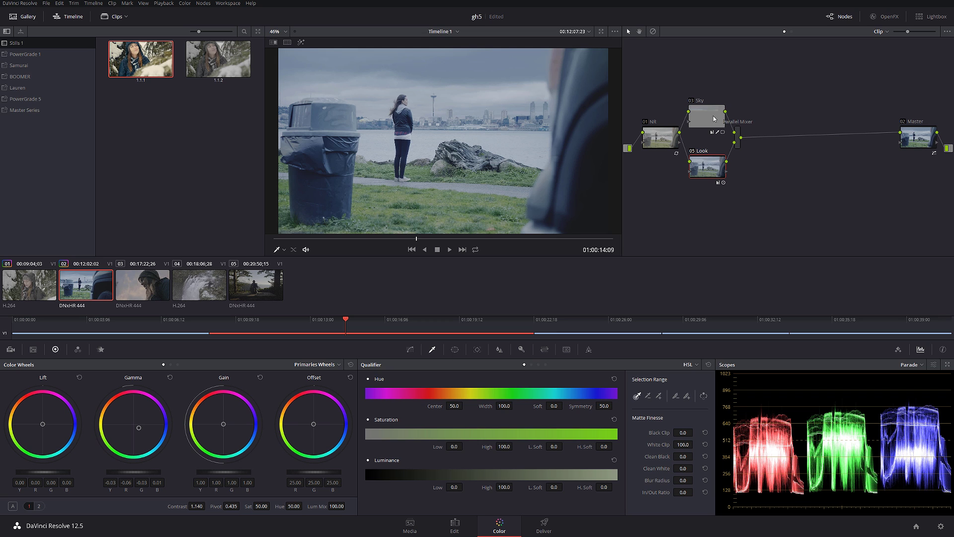
pyautogui.moveTo(714, 118); pyautogui.dragTo(714, 109)
pyautogui.moveTo(723, 174); pyautogui.dragTo(723, 158)
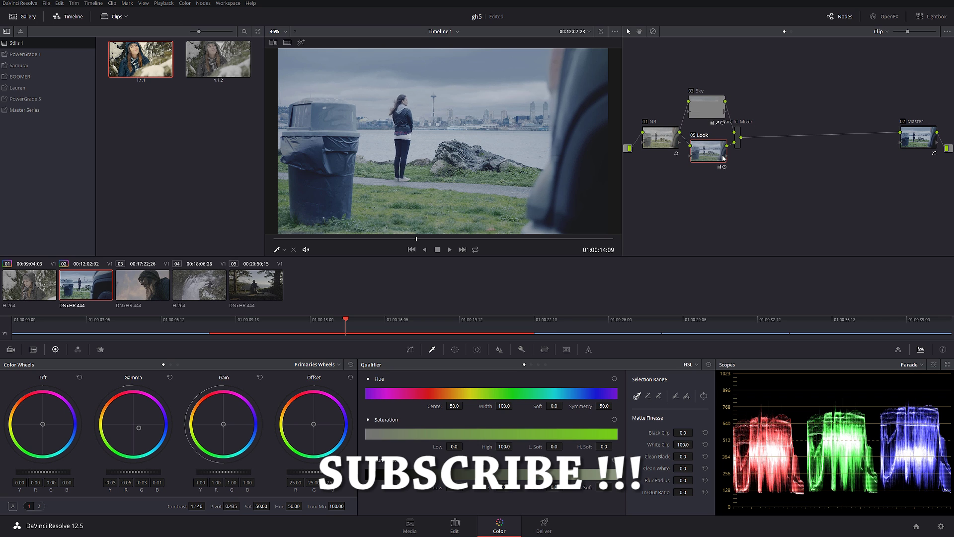
# - Add parallel node 06 below Look and label it 'Focus'
pyautogui.hotkey('alt', 'p')
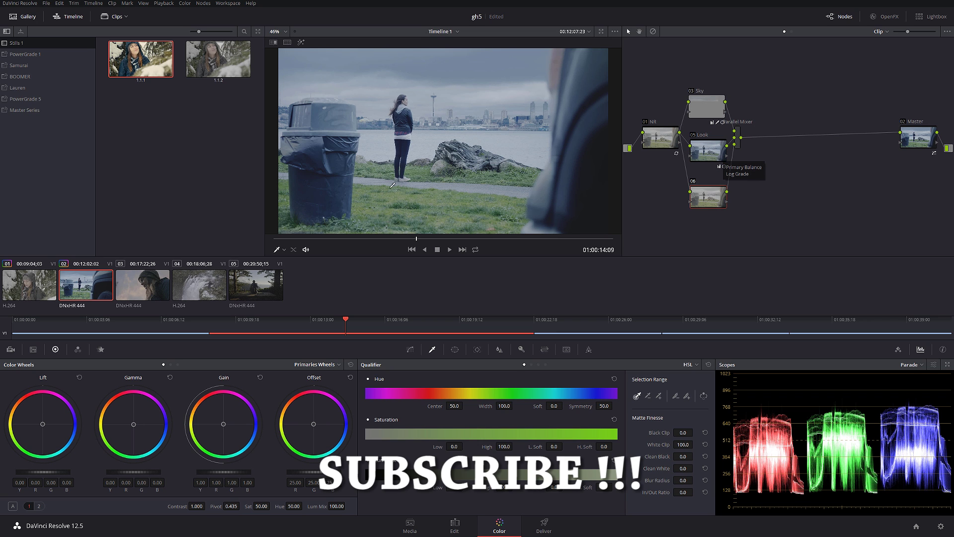
pyautogui.scroll(-1, 392, 185)
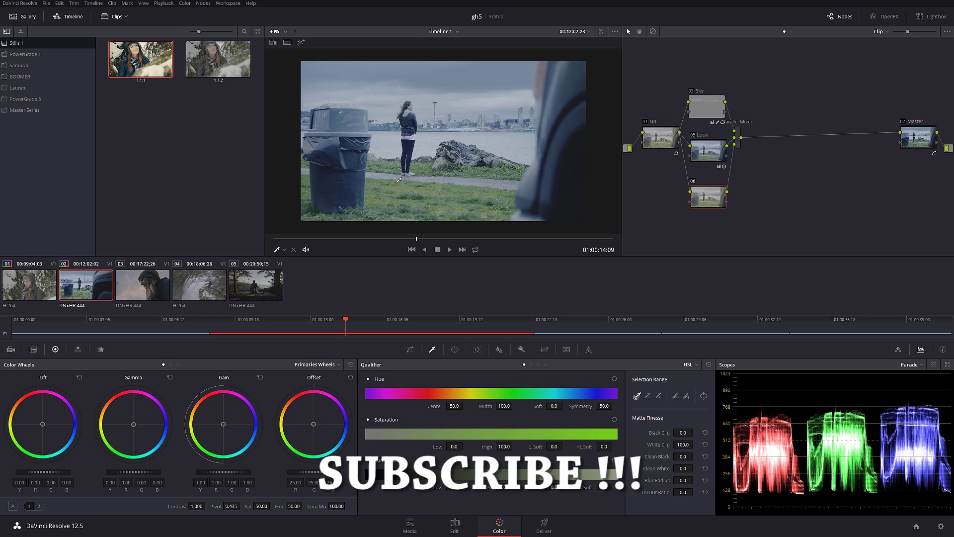
pyautogui.moveTo(708, 198); pyautogui.dragTo(708, 188)
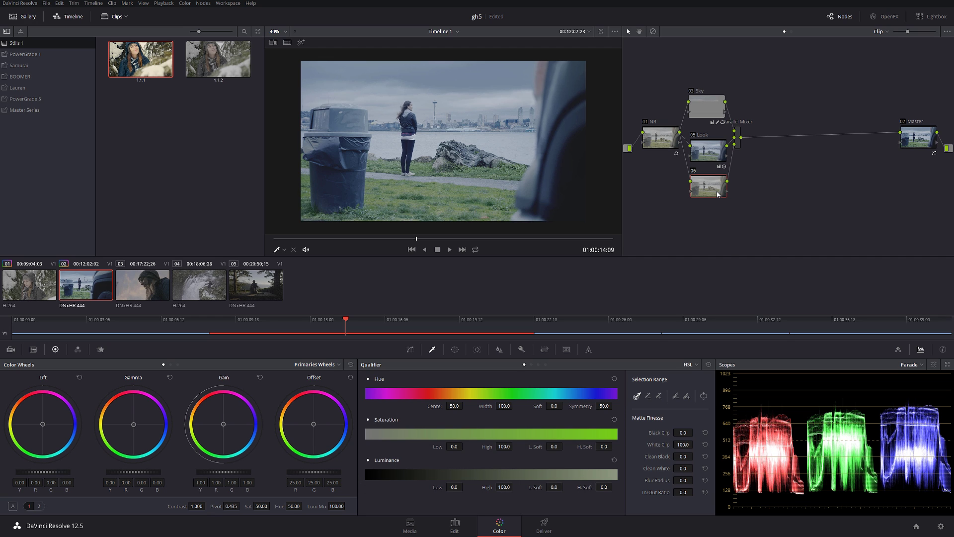
pyautogui.rightClick(717, 193)
pyautogui.click(745, 208)
# - Add a soft, tall elliptical circle window framing the woman by the water
pyautogui.click(454, 350)
pyautogui.click(375, 420)
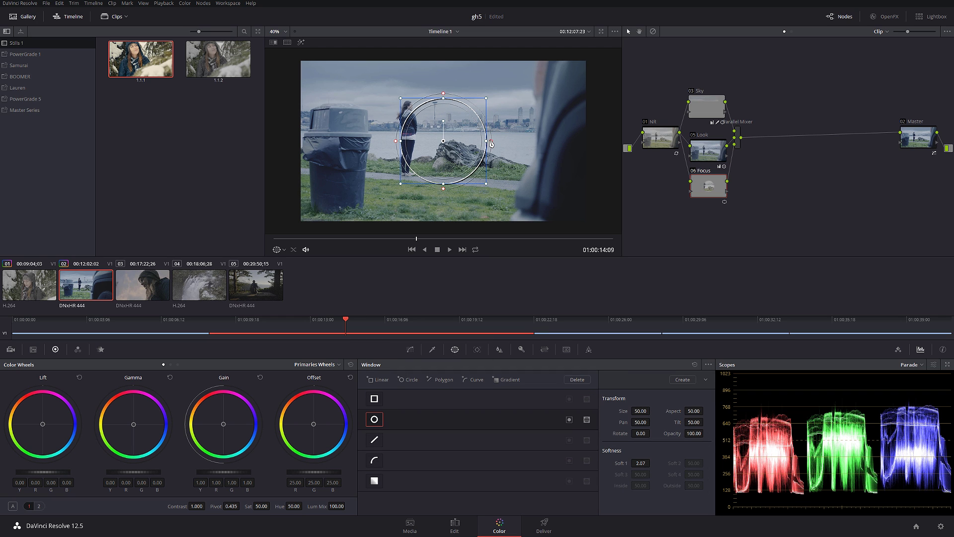
pyautogui.moveTo(491, 143); pyautogui.dragTo(497, 141)
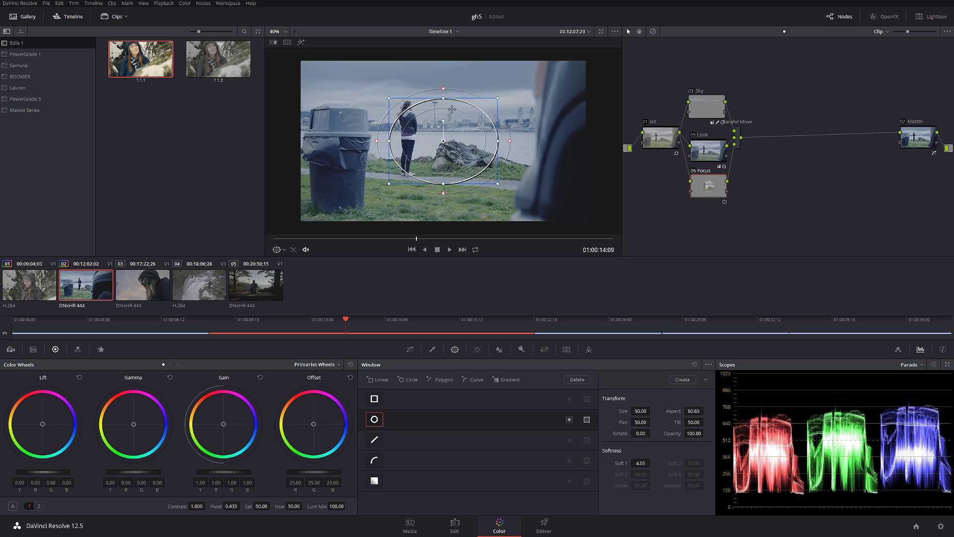
pyautogui.moveTo(443, 98); pyautogui.dragTo(443, 65)
pyautogui.moveTo(484, 152); pyautogui.dragTo(461, 139)
pyautogui.click(477, 349)
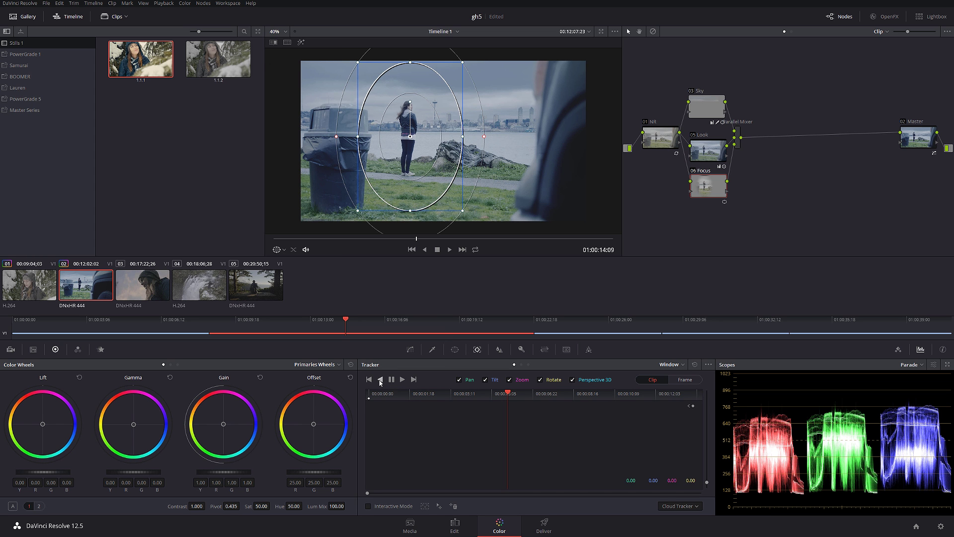
# - Track the Focus ellipse backward and forward, then re-track forward from the first frame
pyautogui.click(380, 380)
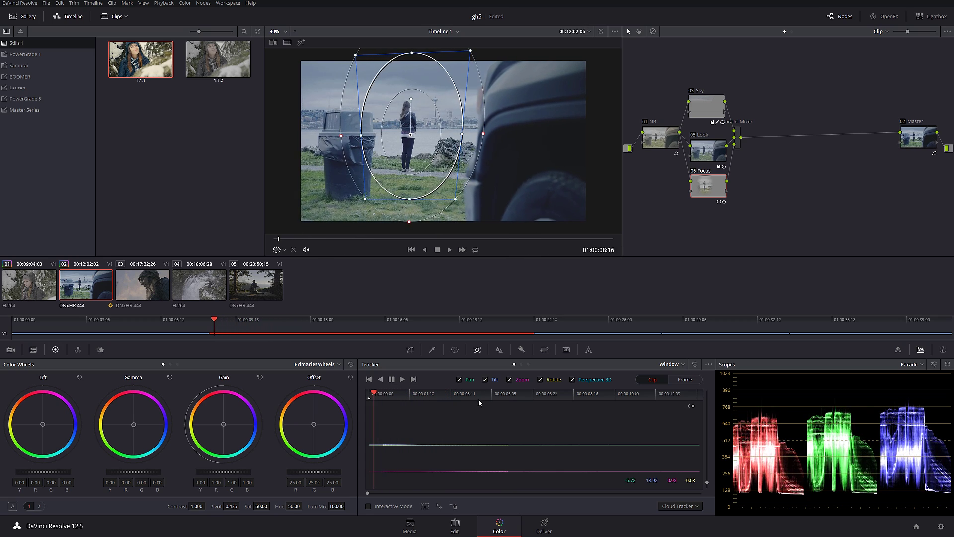
pyautogui.click(507, 400)
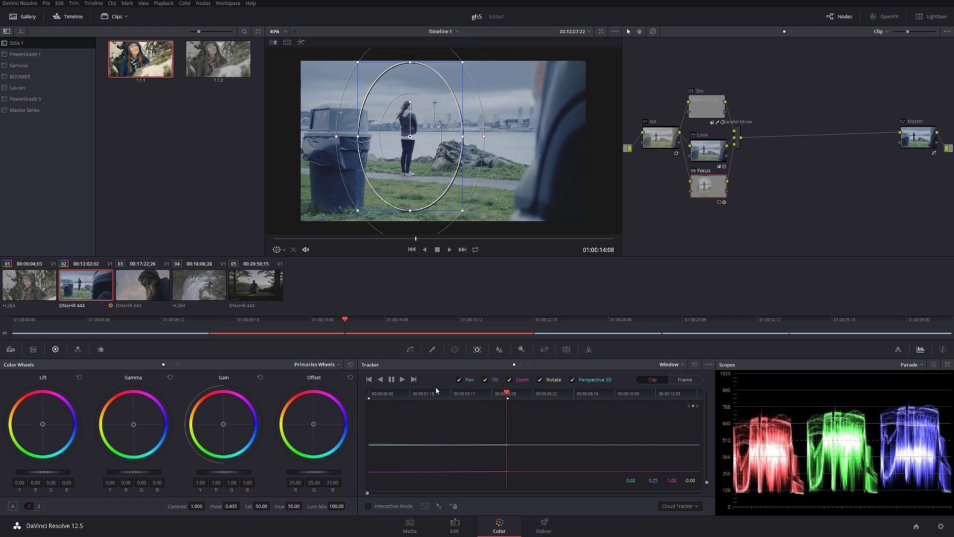
pyautogui.click(403, 379)
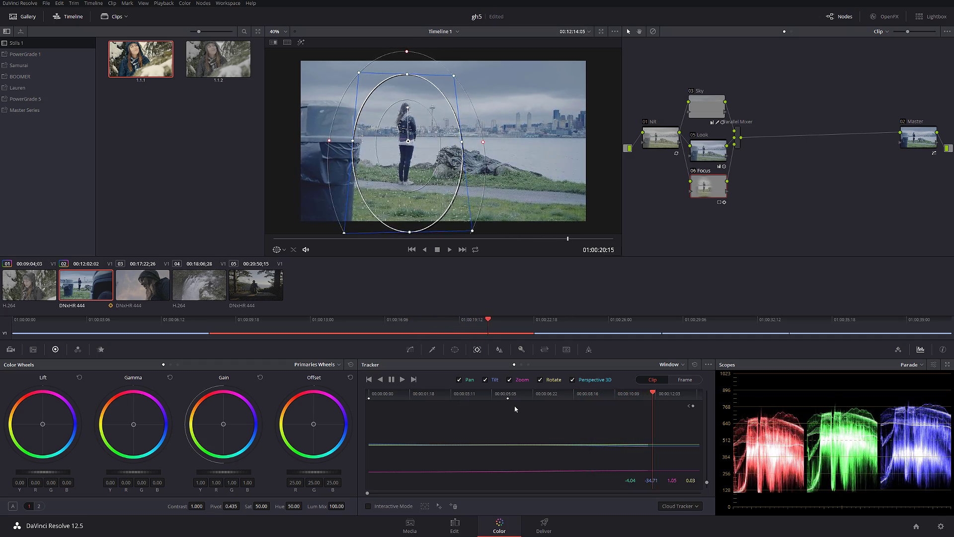
pyautogui.click(490, 394)
pyautogui.click(371, 395)
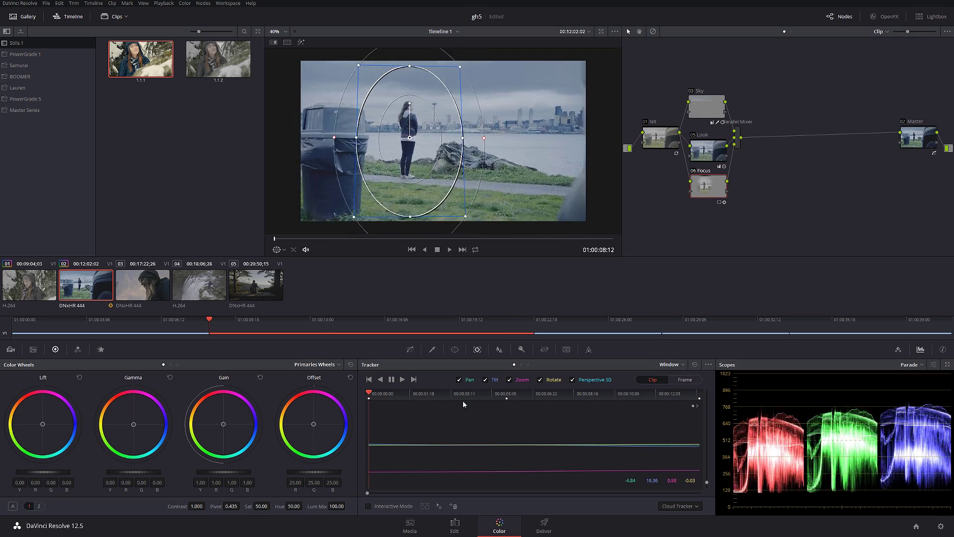
pyautogui.click(432, 395)
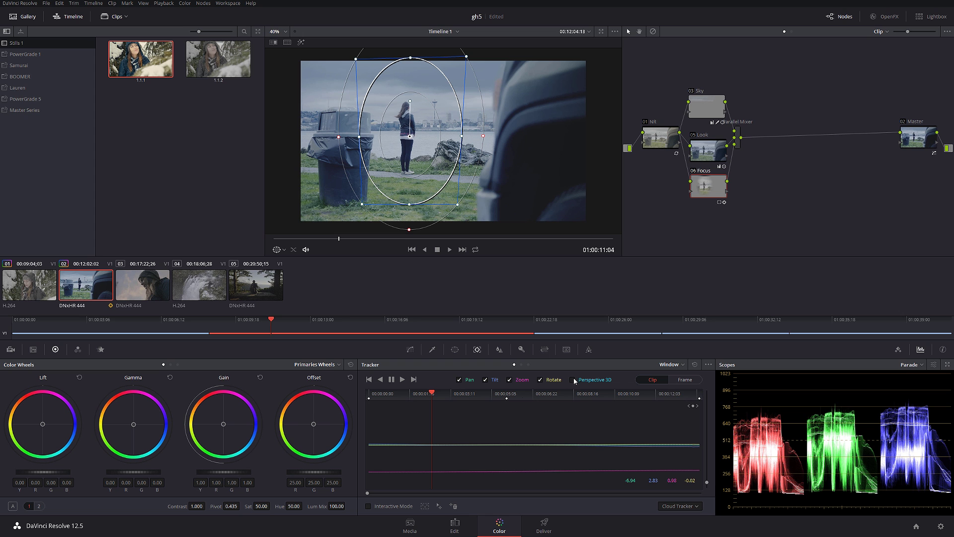
pyautogui.click(371, 395)
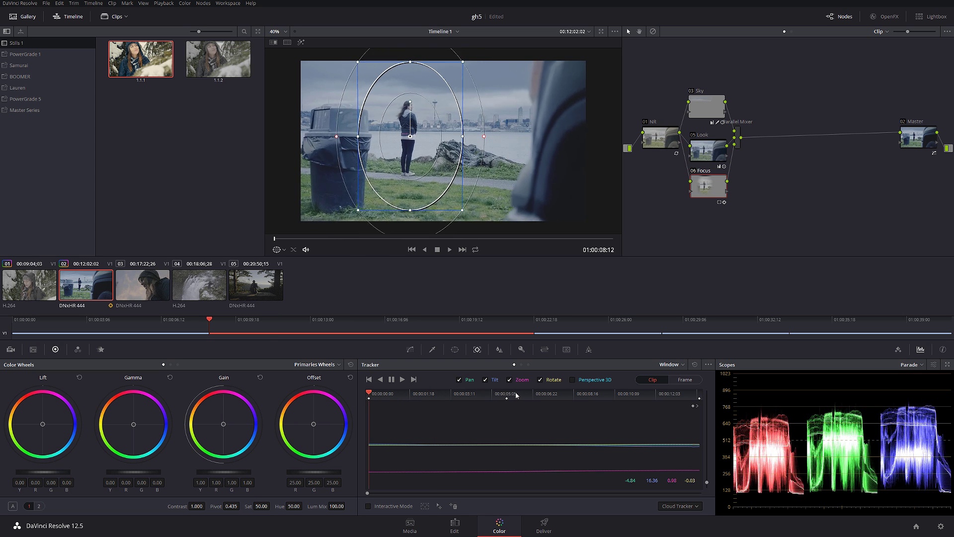
pyautogui.click(402, 379)
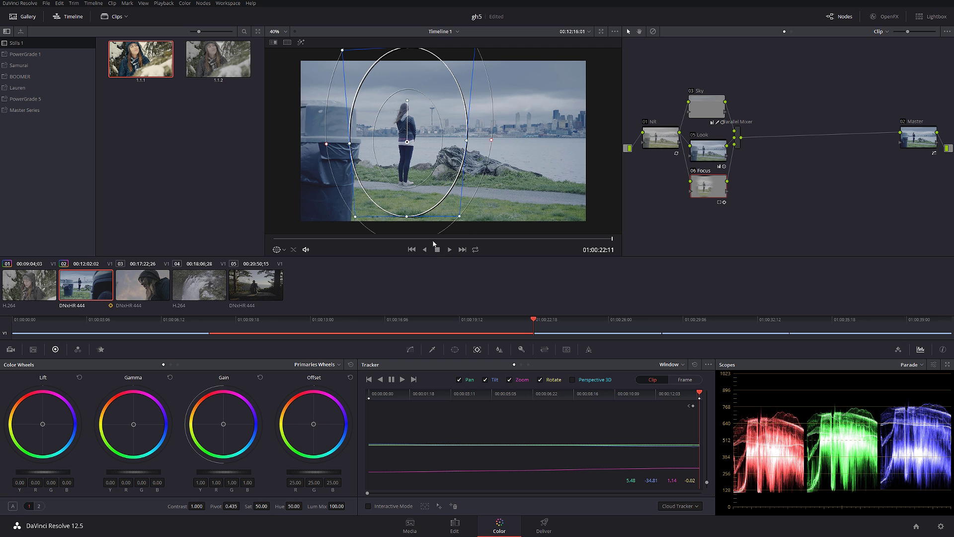
pyautogui.moveTo(429, 239); pyautogui.dragTo(413, 239)
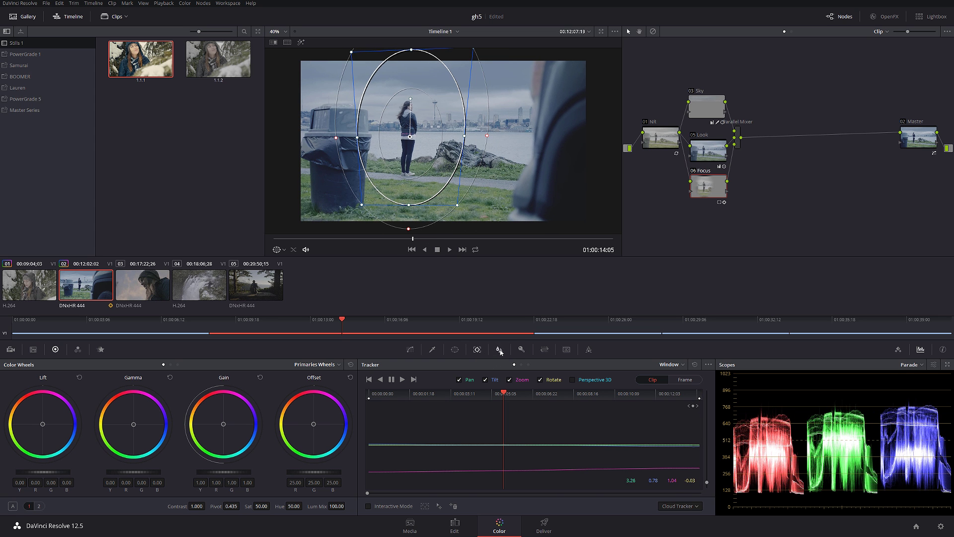
# - Switch the Focus node's blur to Mist and increase its radius
pyautogui.click(498, 350)
pyautogui.click(700, 369)
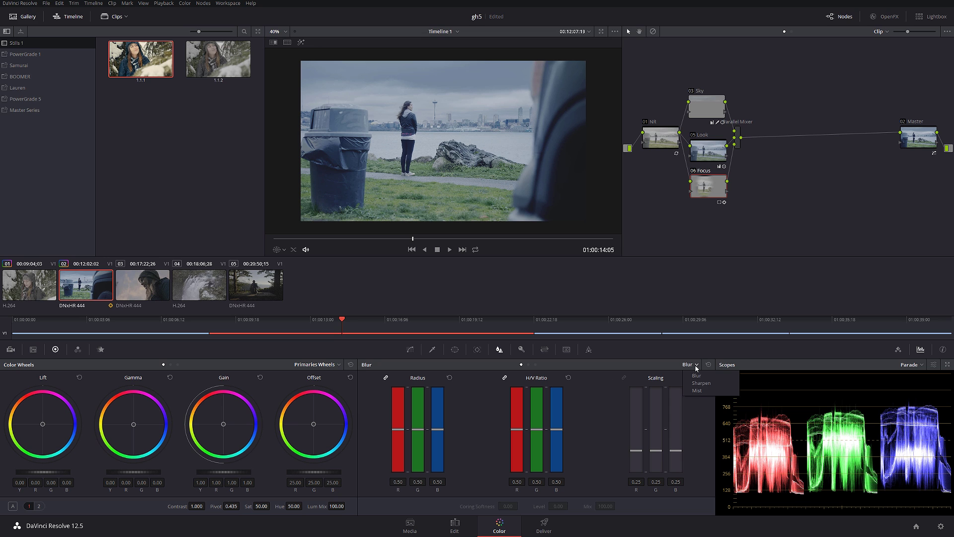
pyautogui.click(698, 394)
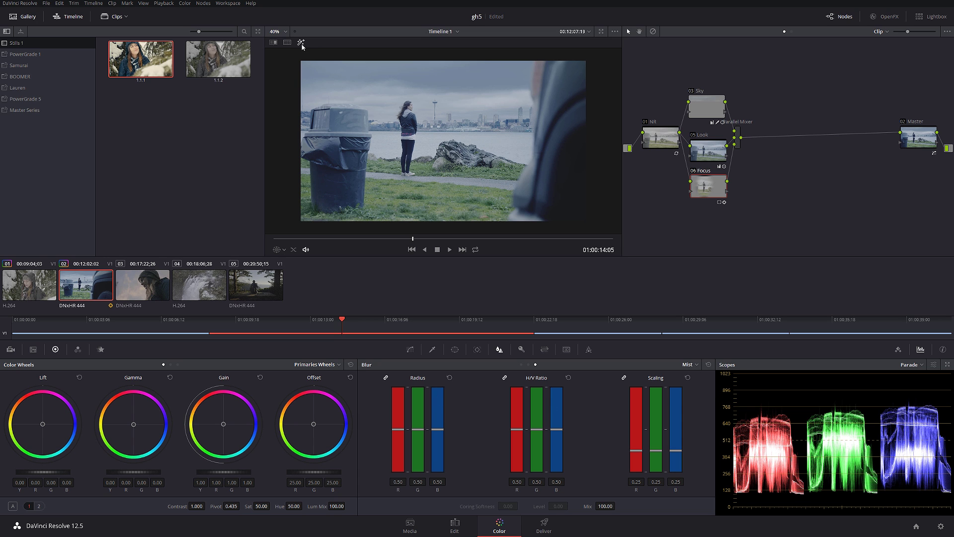
pyautogui.moveTo(420, 433)
pyautogui.mouseDown()
pyautogui.moveTo(413, 410)
pyautogui.moveTo(409, 421)
pyautogui.mouseUp()
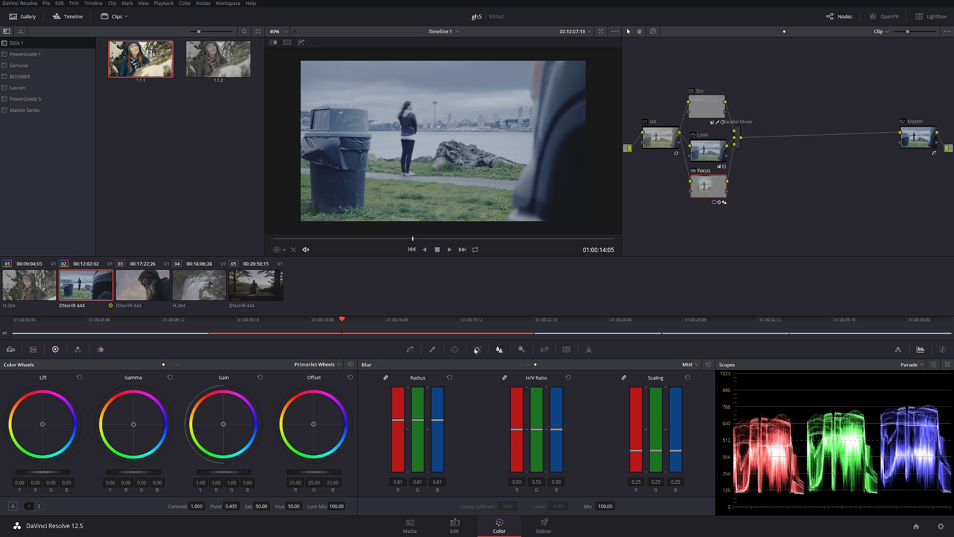
# - Invert the circle window, soften it and stretch it into a wide ellipse around the woman
pyautogui.click(455, 349)
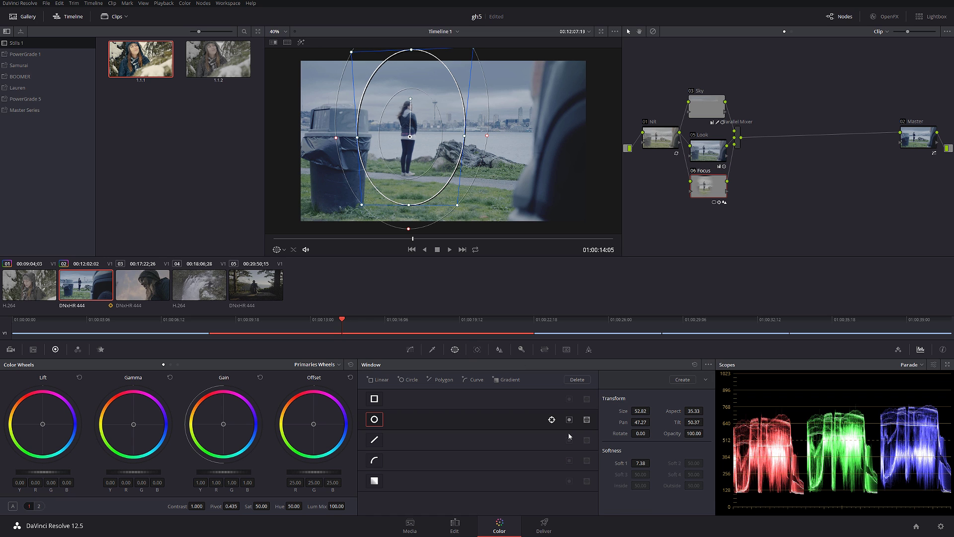
pyautogui.click(569, 421)
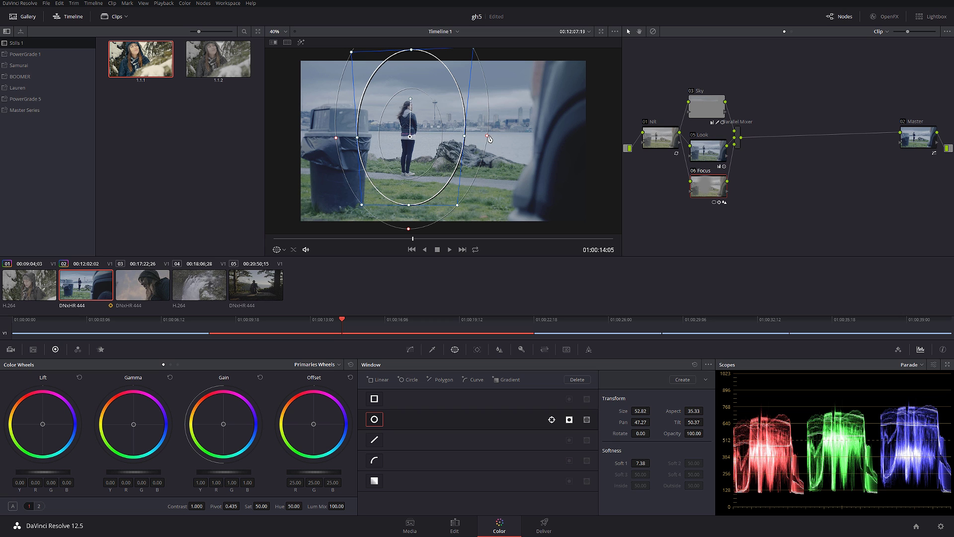
pyautogui.moveTo(487, 136)
pyautogui.mouseDown()
pyautogui.moveTo(509, 135)
pyautogui.moveTo(467, 137)
pyautogui.moveTo(492, 135)
pyautogui.mouseUp()
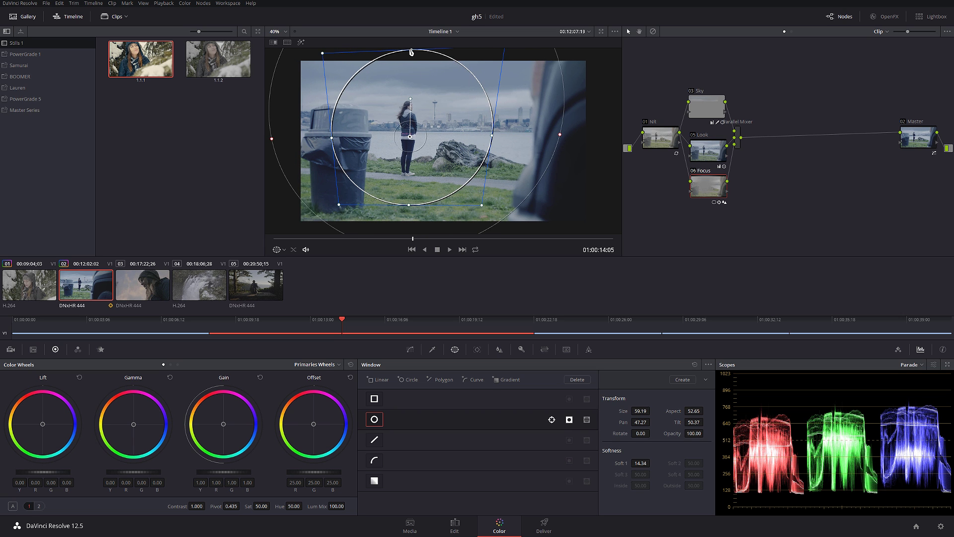
pyautogui.moveTo(411, 51); pyautogui.dragTo(412, 71)
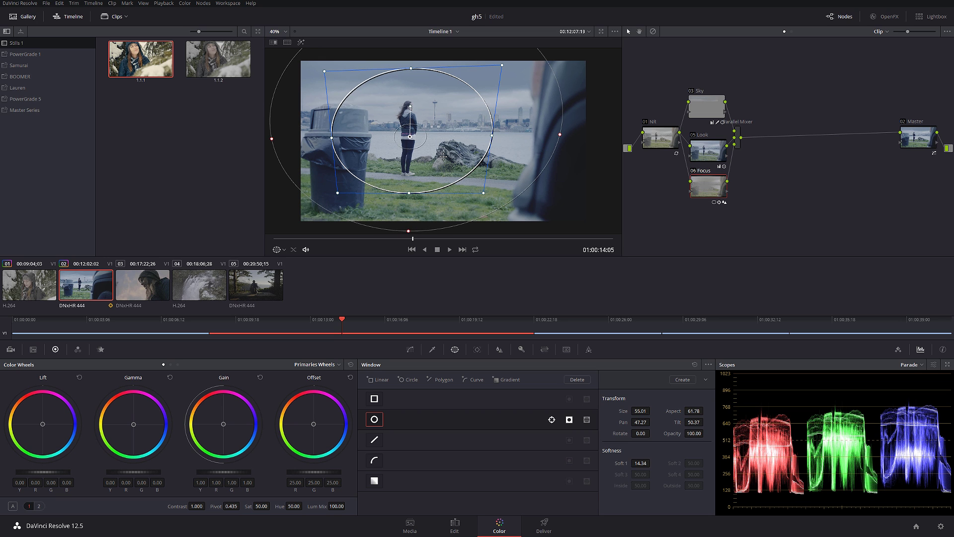
pyautogui.moveTo(491, 135); pyautogui.dragTo(517, 135)
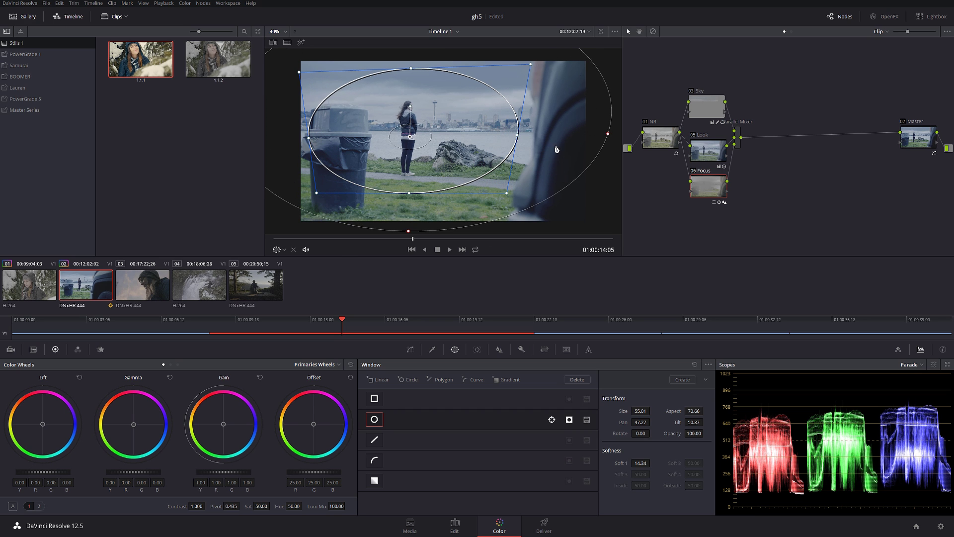
# - Set the Focus node's key output gain to 0.600, compare it on and off, and tidy the nodes
pyautogui.click(522, 349)
pyautogui.doubleClick(631, 441)
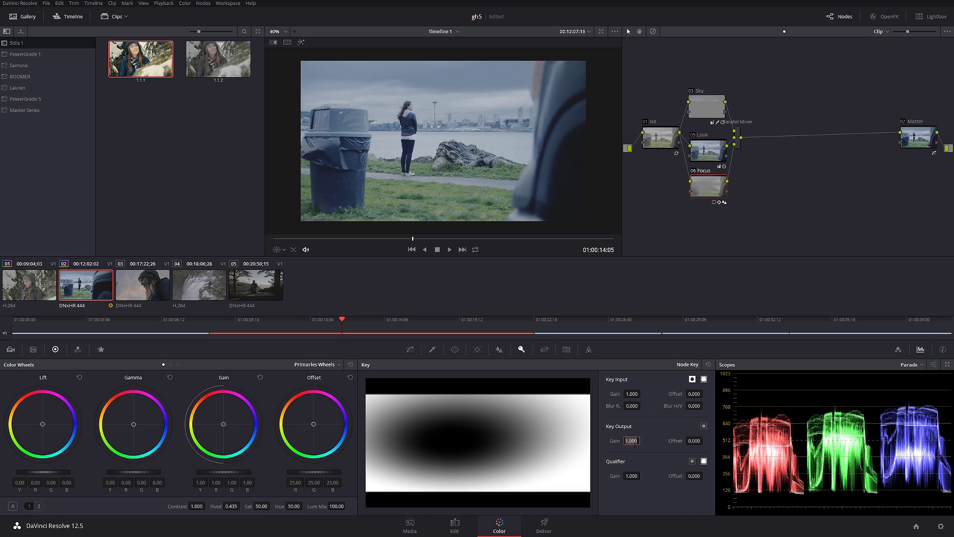
pyautogui.press('BackSpace')
pyautogui.press('Return')
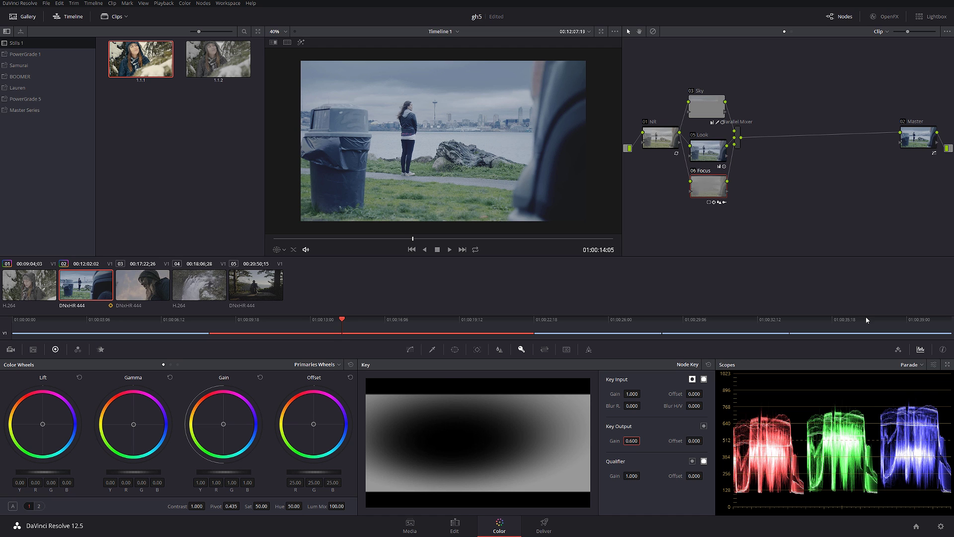
pyautogui.hotkey('ctrl', 'd')
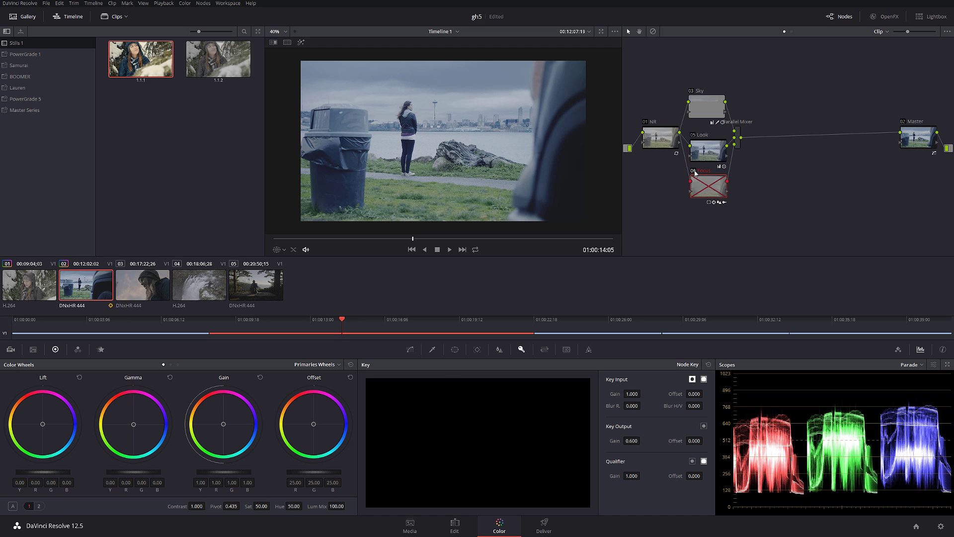
pyautogui.hotkey('ctrl', 'd')
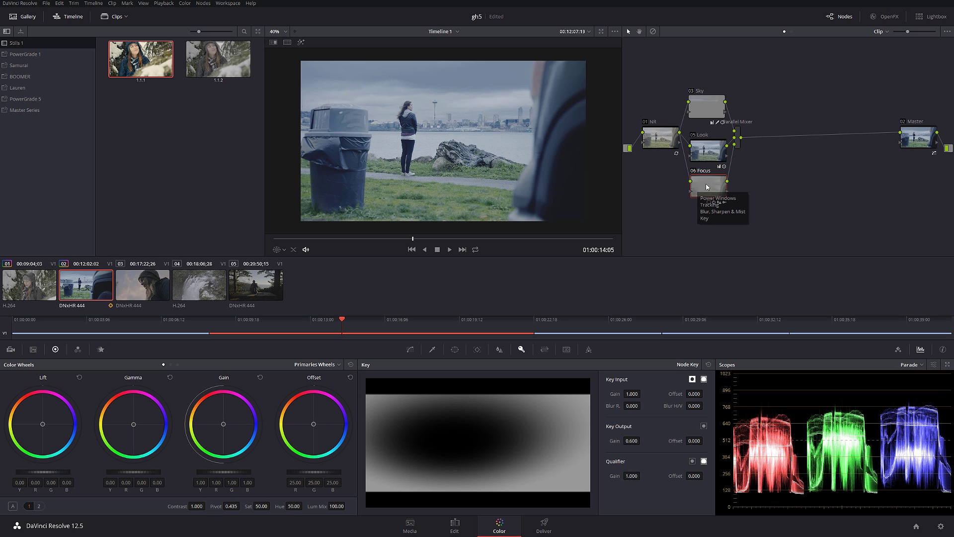
pyautogui.moveTo(707, 187); pyautogui.dragTo(708, 184)
pyautogui.moveTo(706, 105); pyautogui.dragTo(708, 102)
pyautogui.moveTo(707, 153); pyautogui.dragTo(708, 139)
# - Add parallel node 07 below Focus, label it 'Grass' and position it
pyautogui.moveTo(708, 177); pyautogui.dragTo(708, 165)
pyautogui.rightClick(708, 165)
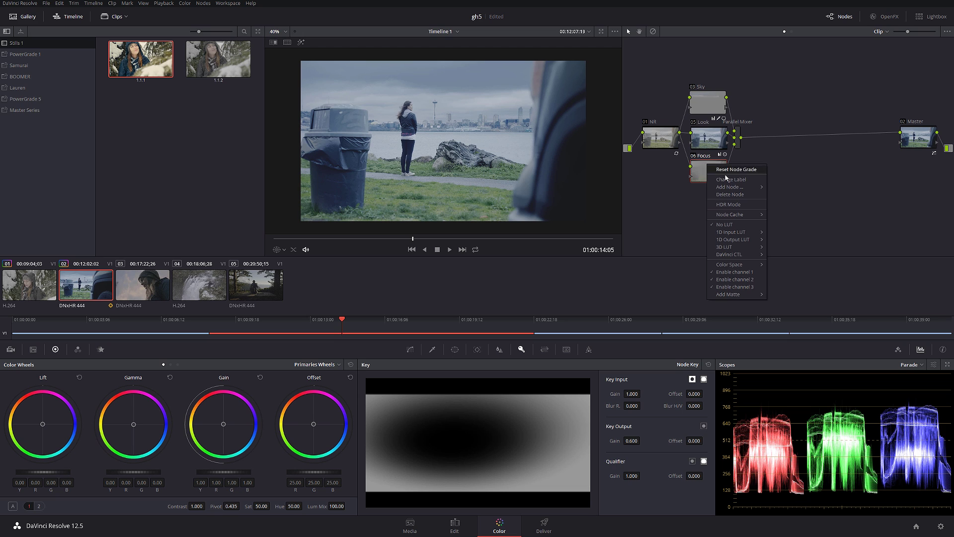
pyautogui.click(704, 175)
pyautogui.hotkey('alt', 'p')
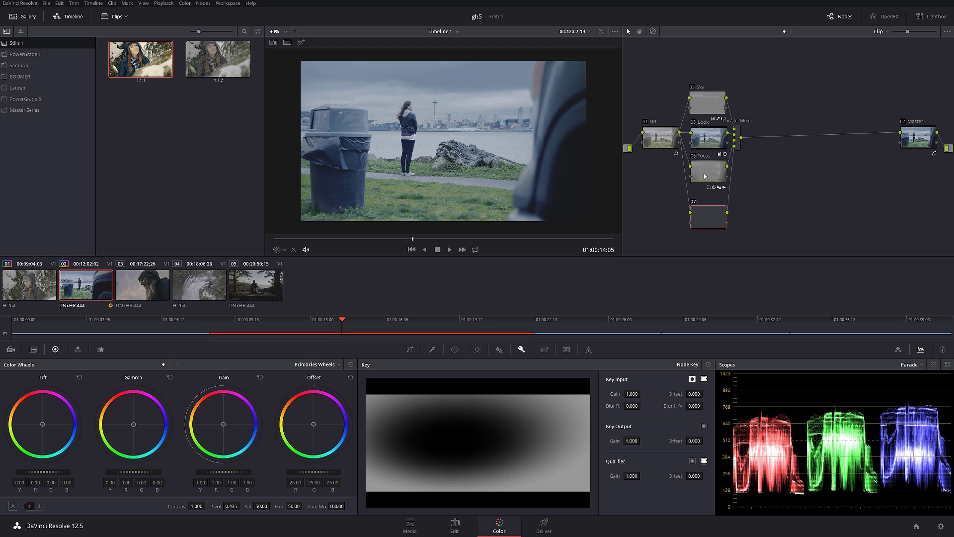
pyautogui.rightClick(709, 216)
pyautogui.click(734, 230)
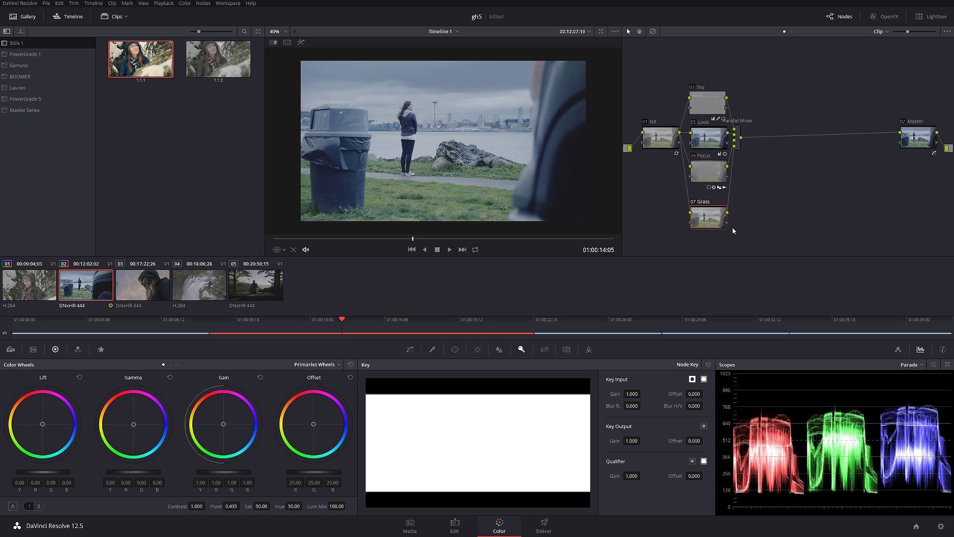
pyautogui.moveTo(708, 218); pyautogui.dragTo(707, 212)
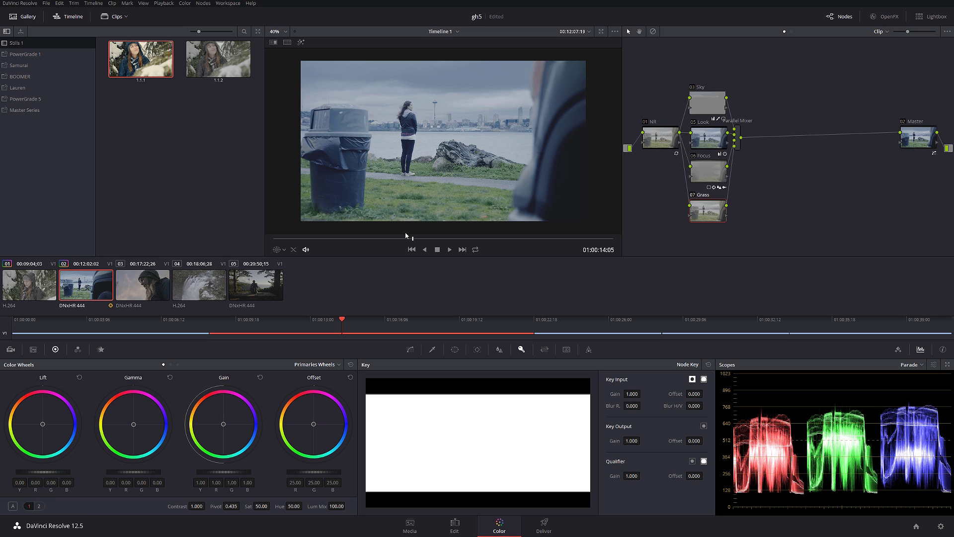
# - Shift the green grass hues with a widened Hue Vs Hue curve adjustment
pyautogui.click(432, 349)
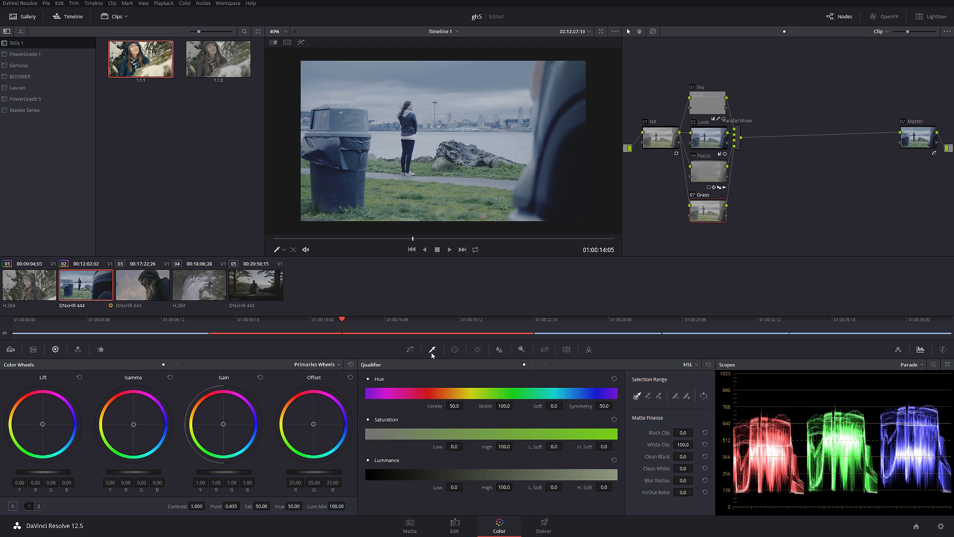
pyautogui.click(690, 365)
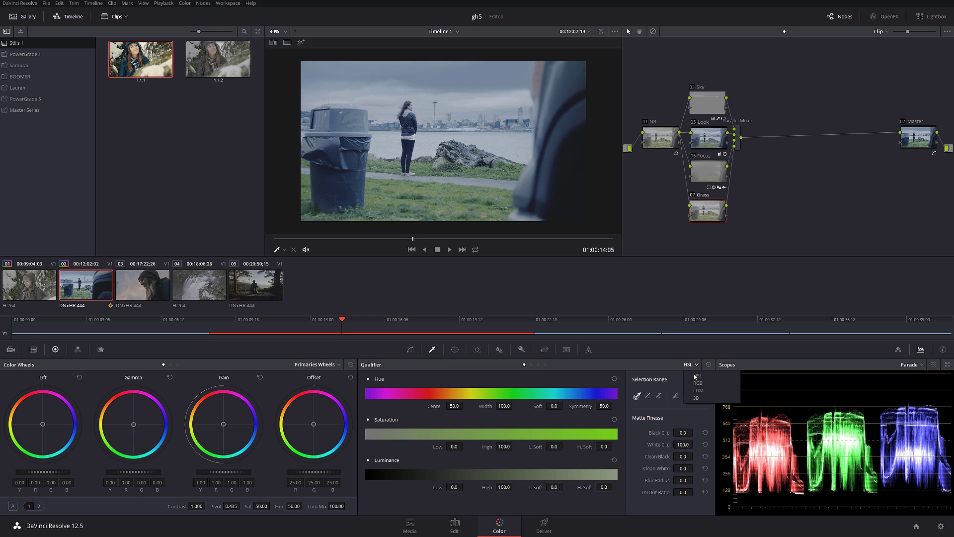
pyautogui.click(409, 350)
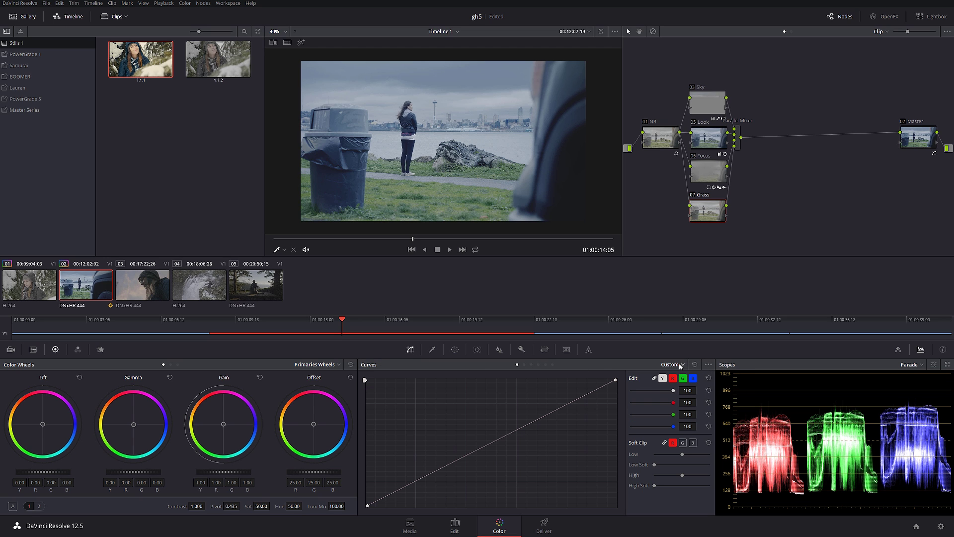
pyautogui.click(681, 366)
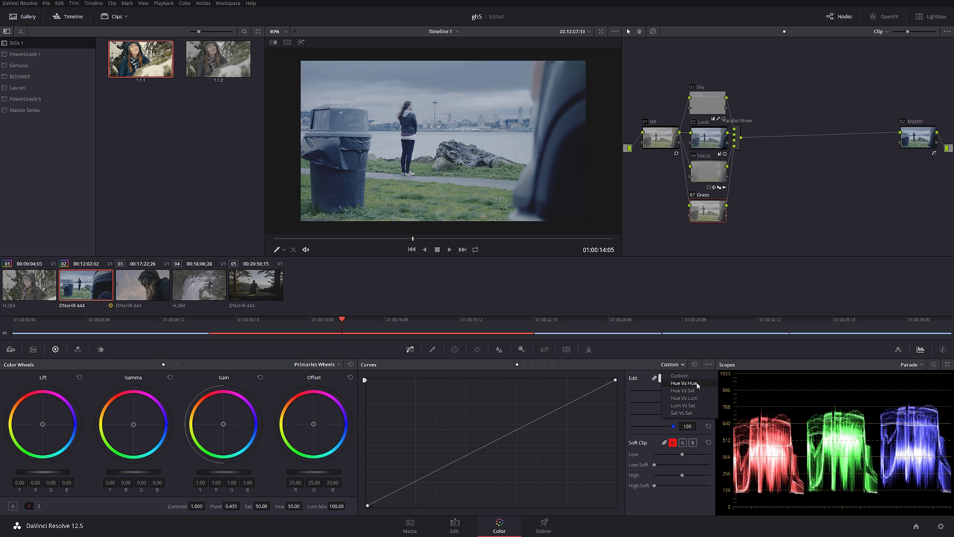
pyautogui.click(688, 383)
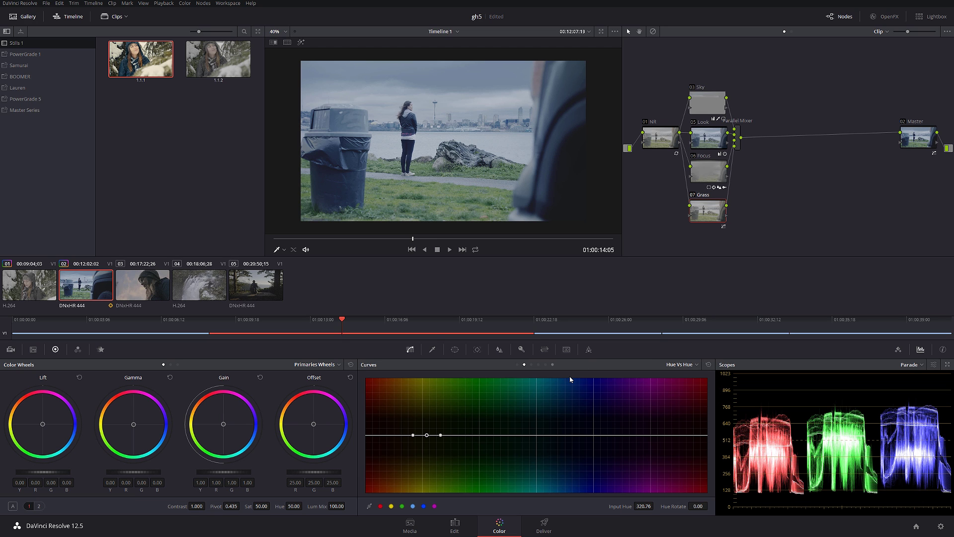
pyautogui.click(302, 42)
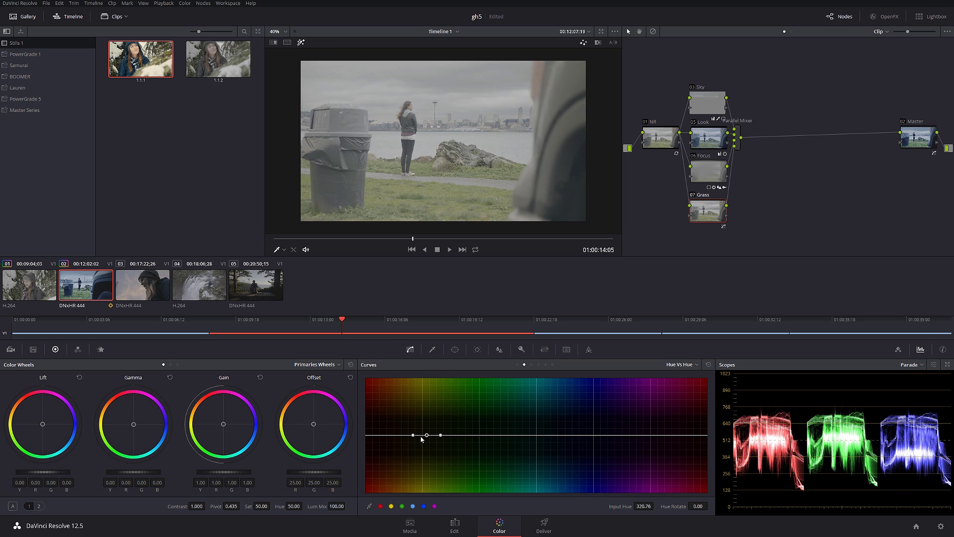
pyautogui.moveTo(426, 436); pyautogui.dragTo(486, 436)
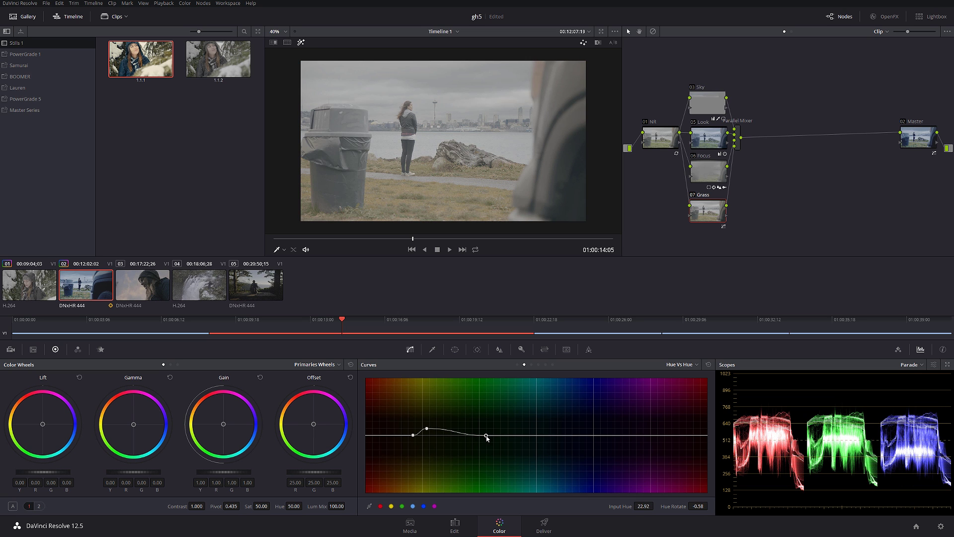
pyautogui.moveTo(413, 435); pyautogui.dragTo(378, 436)
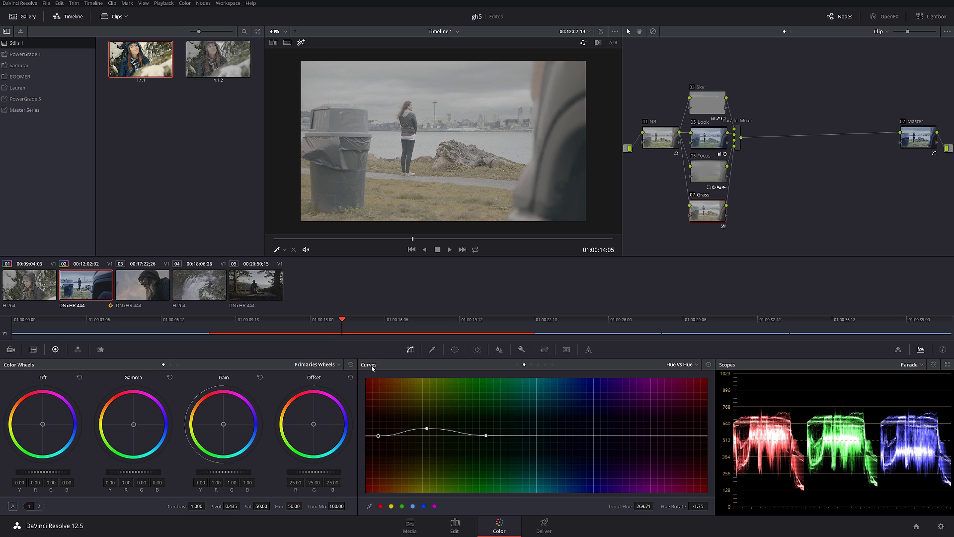
pyautogui.click(300, 43)
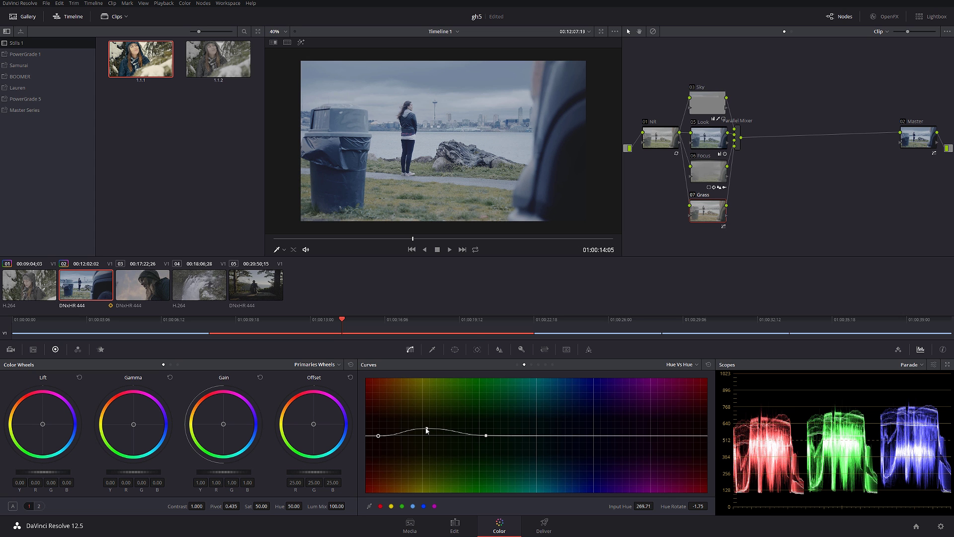
pyautogui.moveTo(427, 430)
pyautogui.mouseDown()
pyautogui.moveTo(430, 472)
pyautogui.moveTo(432, 429)
pyautogui.mouseUp()
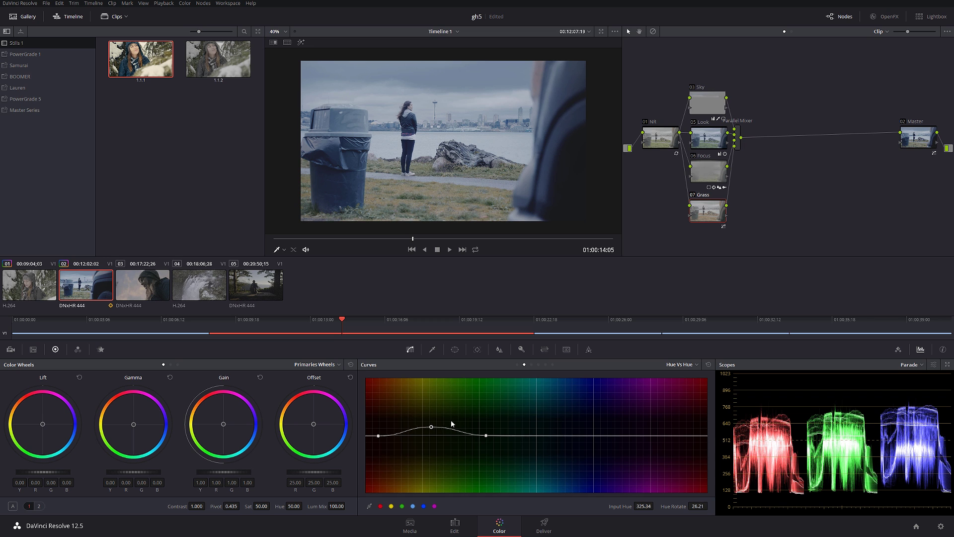
# - Compare the Grass node on and off, then set its key output gain to 0.500
pyautogui.click(695, 197)
pyautogui.click(695, 197)
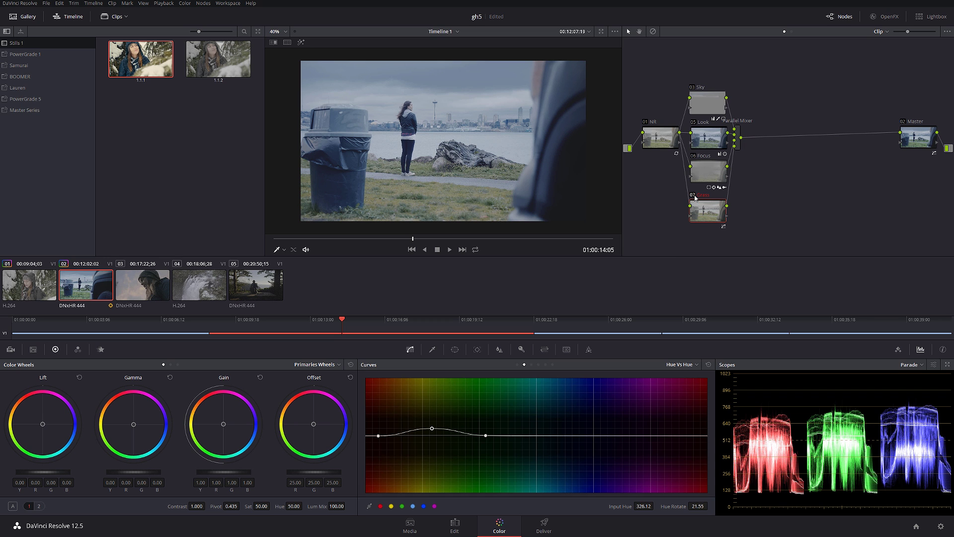
pyautogui.click(521, 350)
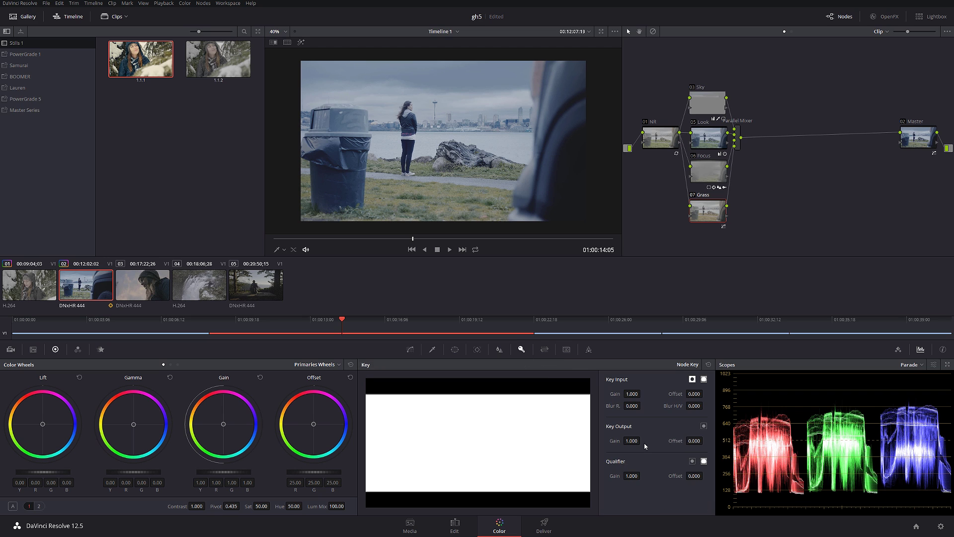
pyautogui.click(631, 441)
pyautogui.press('BackSpace')
pyautogui.press('Return')
pyautogui.click(787, 181)
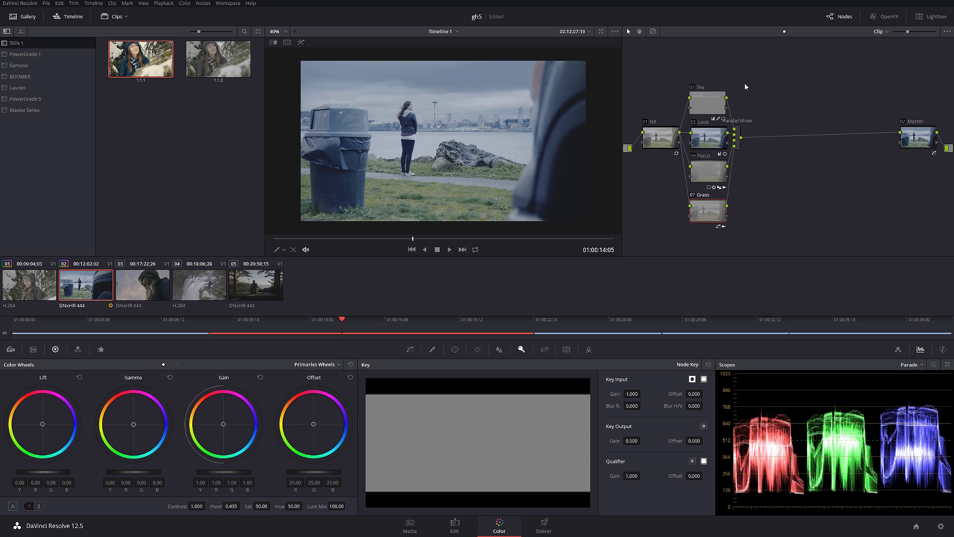
# - From the Parallel Mixer, add layer node 10 with Alt+L, stack it under node 08, and show the RGB Mixer
pyautogui.click(740, 143)
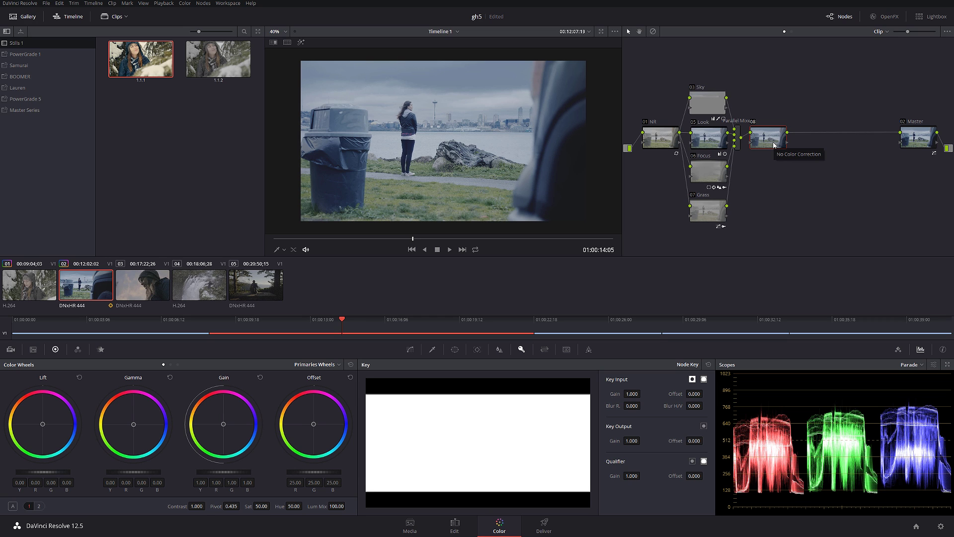
pyautogui.hotkey('alt', 'l')
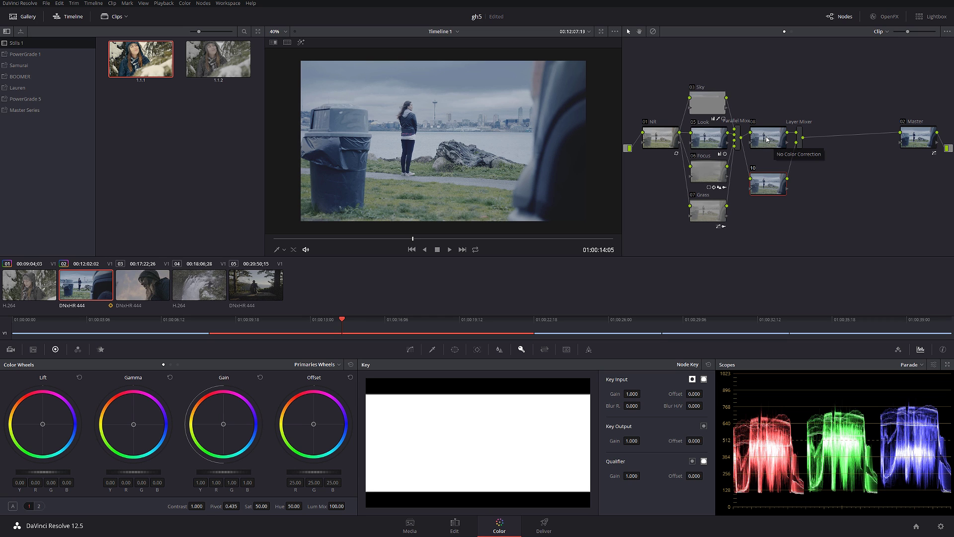
pyautogui.moveTo(767, 139); pyautogui.dragTo(766, 118)
pyautogui.moveTo(754, 187); pyautogui.dragTo(755, 167)
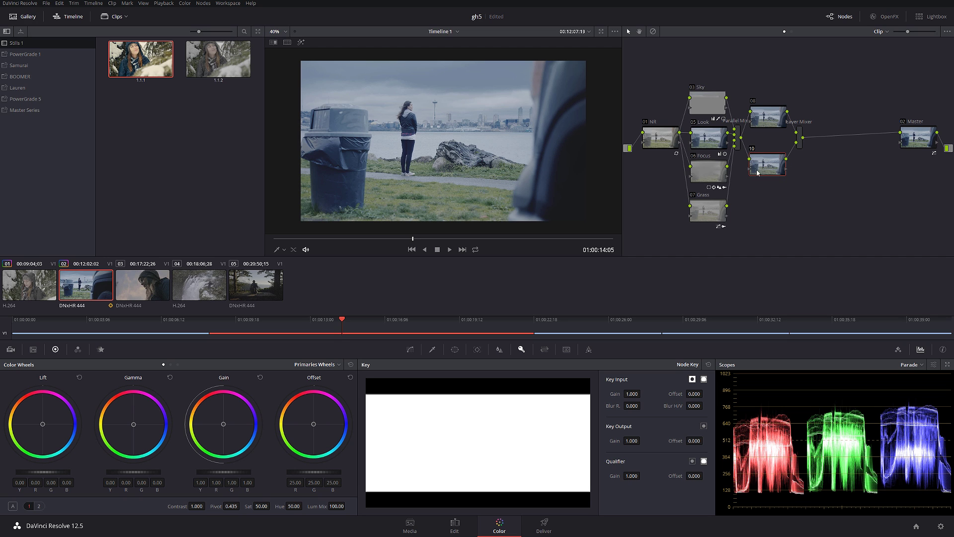
pyautogui.click(78, 350)
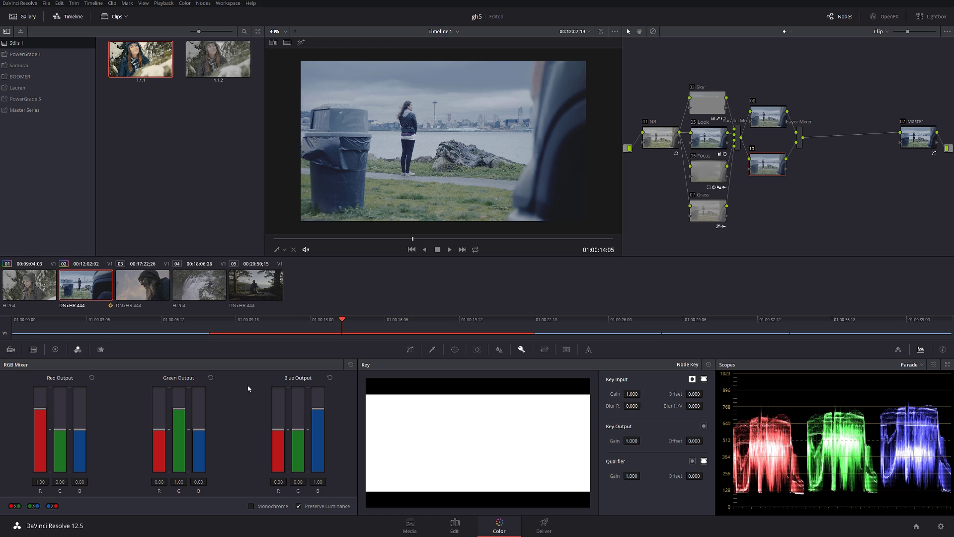
# - Make node 10 monochrome in the RGB Mixer with red 1.00, green 0.86 and blue -0.77
pyautogui.click(251, 506)
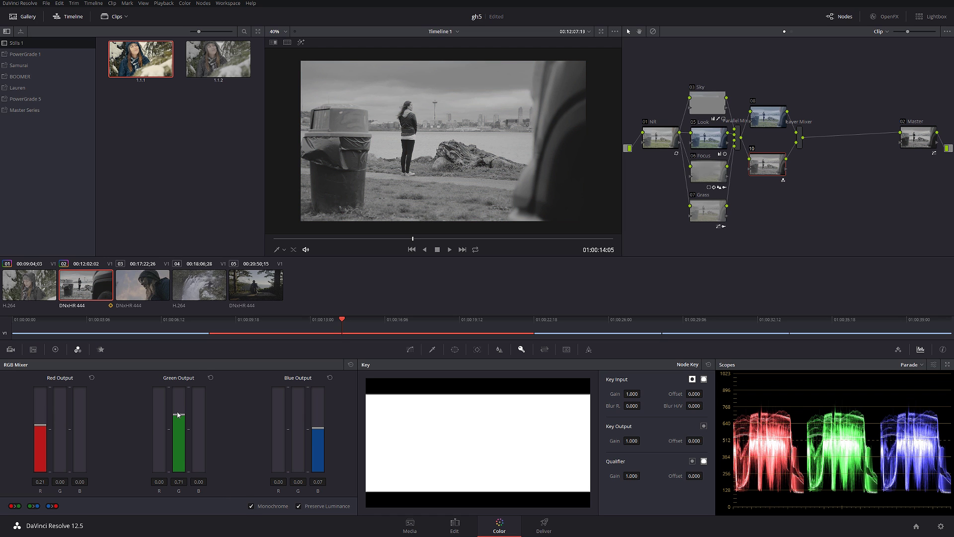
pyautogui.moveTo(318, 428); pyautogui.dragTo(321, 450)
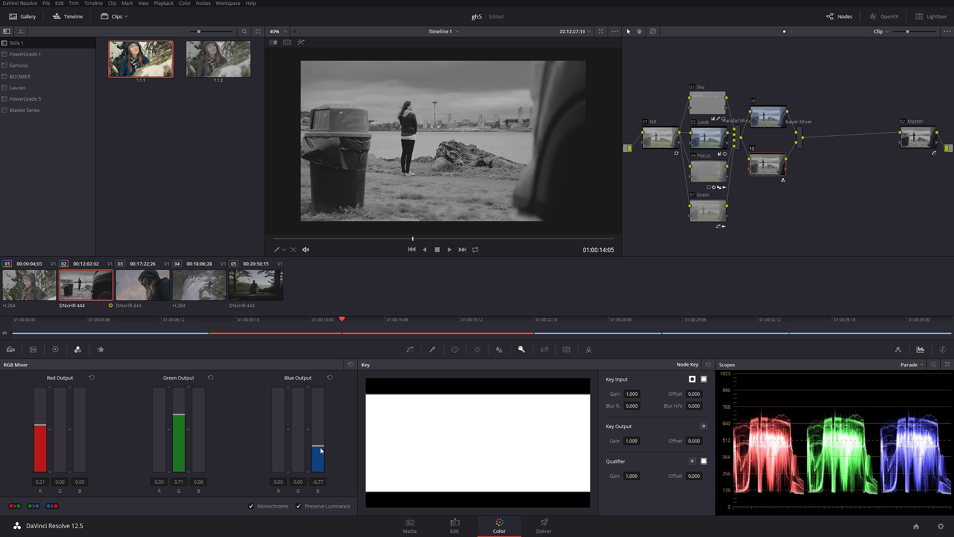
pyautogui.moveTo(178, 414); pyautogui.dragTo(178, 416)
pyautogui.moveTo(39, 425)
pyautogui.mouseDown()
pyautogui.moveTo(40, 442)
pyautogui.moveTo(36, 408)
pyautogui.mouseUp()
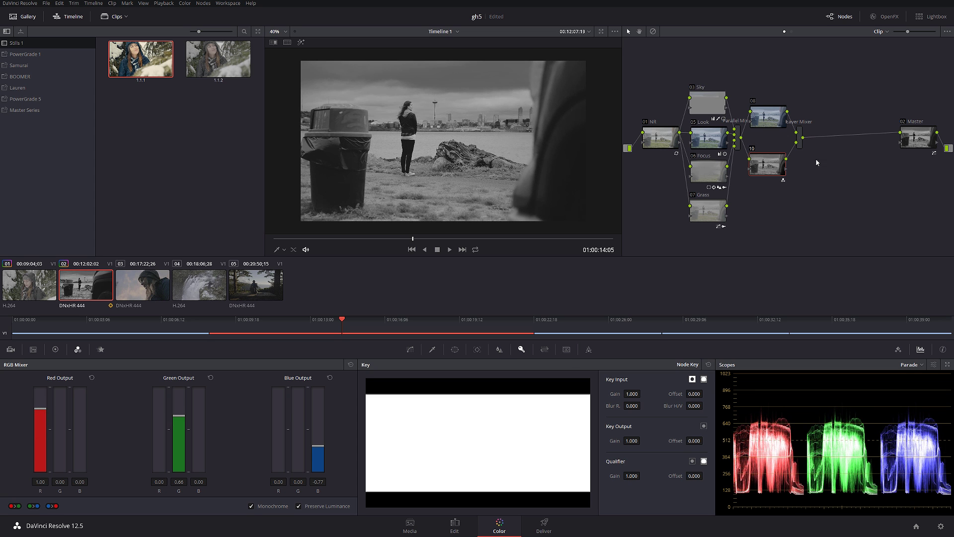
# - Bring up the Layer Mixer's Composite Mode options from its context menu
pyautogui.click(799, 142)
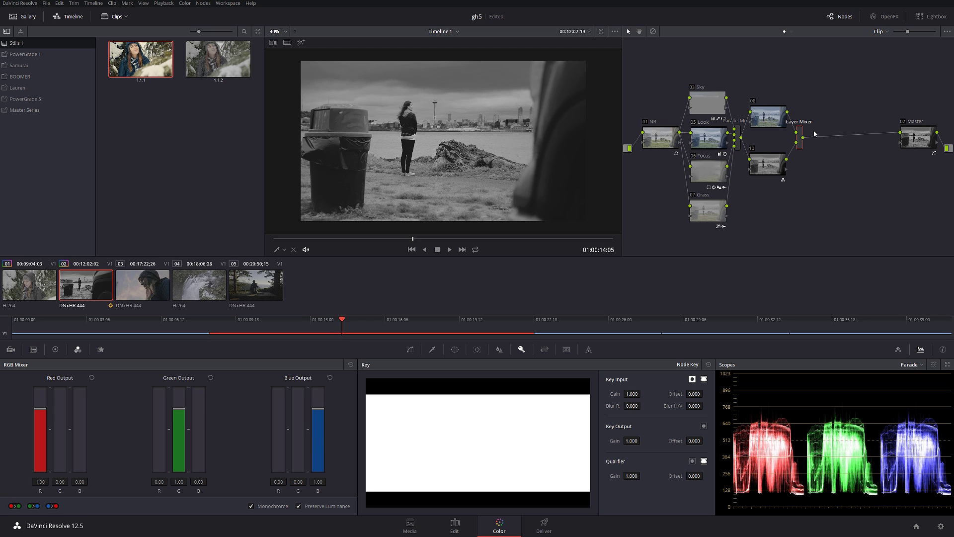
pyautogui.rightClick(800, 144)
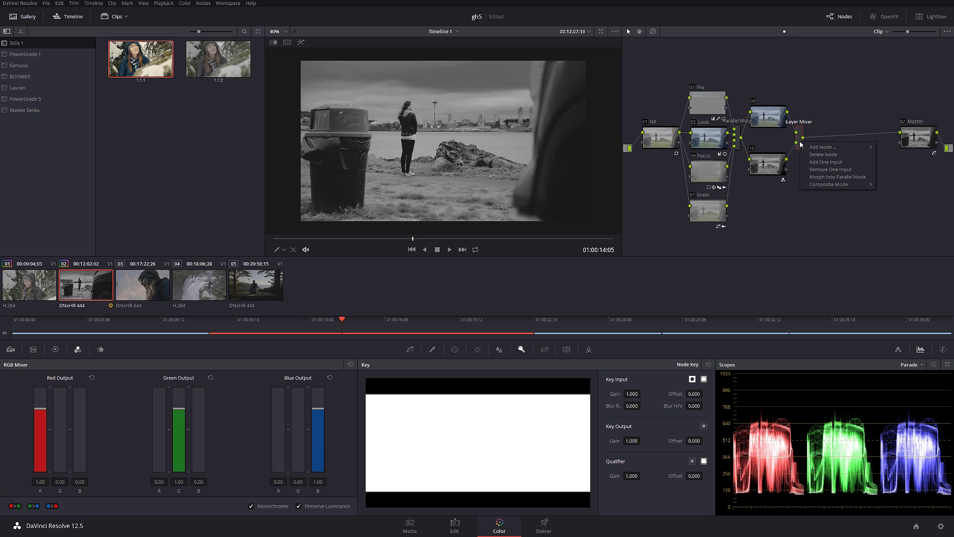
pyautogui.moveTo(833, 184)
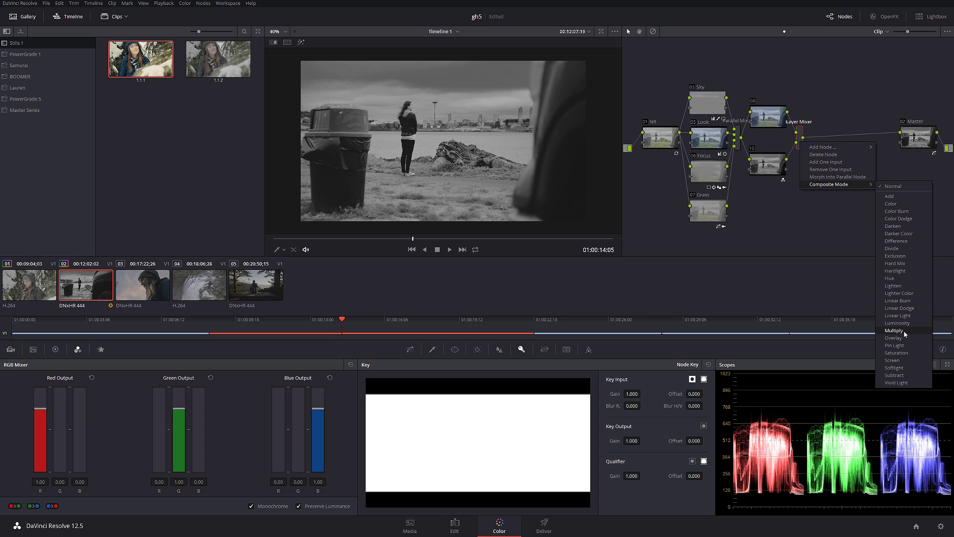
# - Set the Layer Mixer to Softlight and toggle node 10 off and on to compare
pyautogui.click(890, 364)
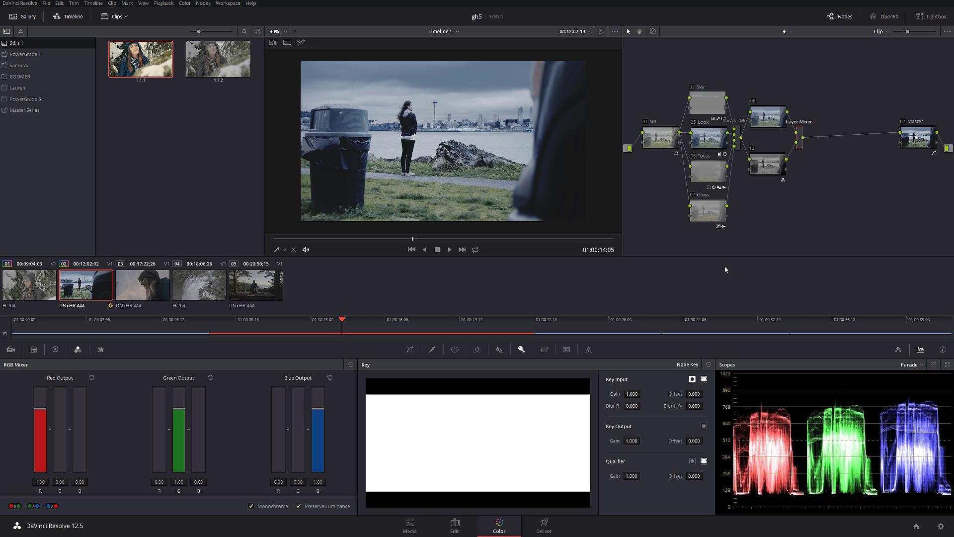
pyautogui.click(753, 149)
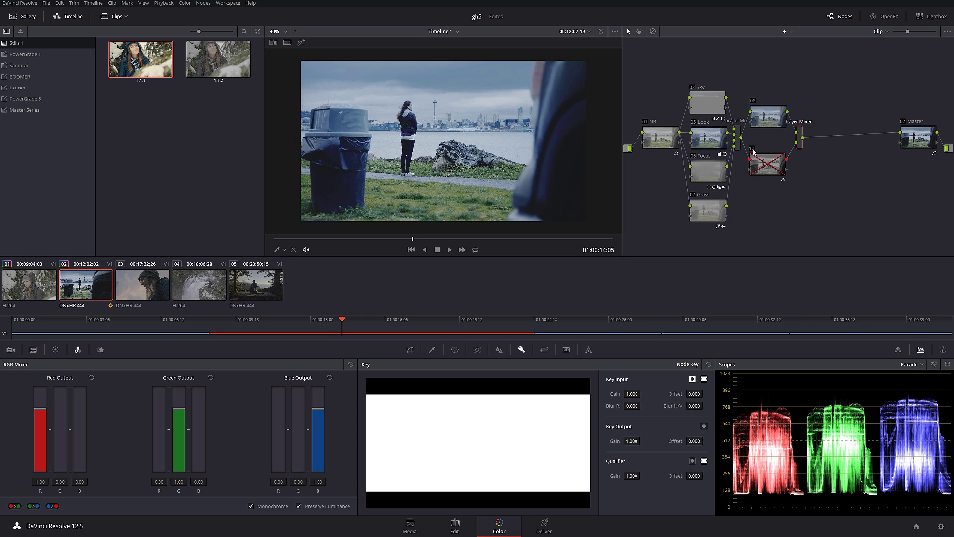
pyautogui.click(753, 152)
pyautogui.click(753, 149)
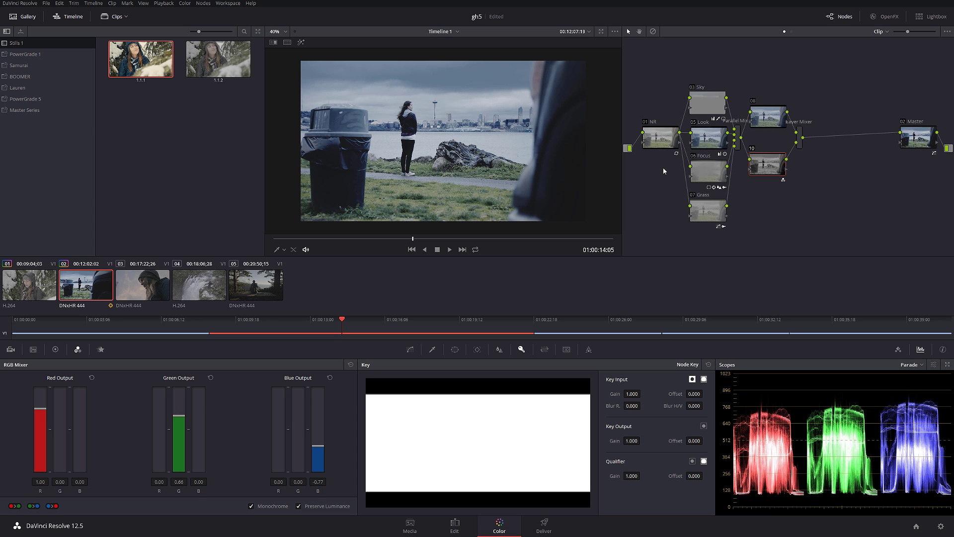
# - Scrub back to an earlier frame and bypass the whole grade twice to compare with the original
pyautogui.moveTo(359, 242); pyautogui.dragTo(280, 241)
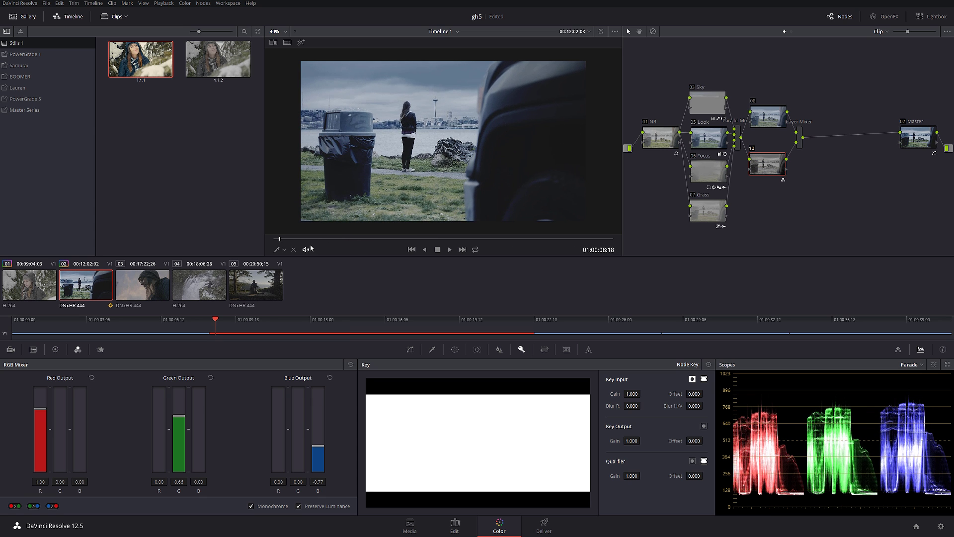
pyautogui.hotkey('alt', 'd')
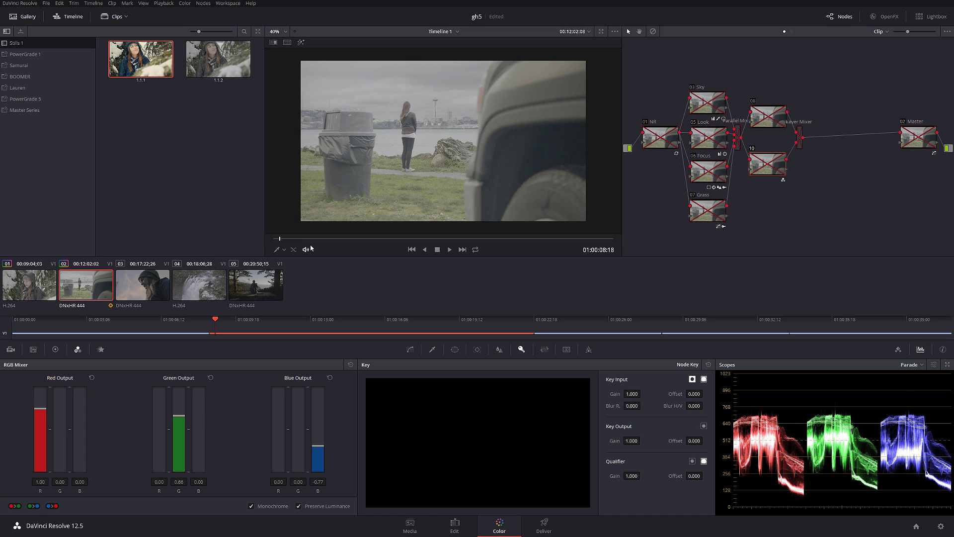
pyautogui.hotkey('alt', 'd')
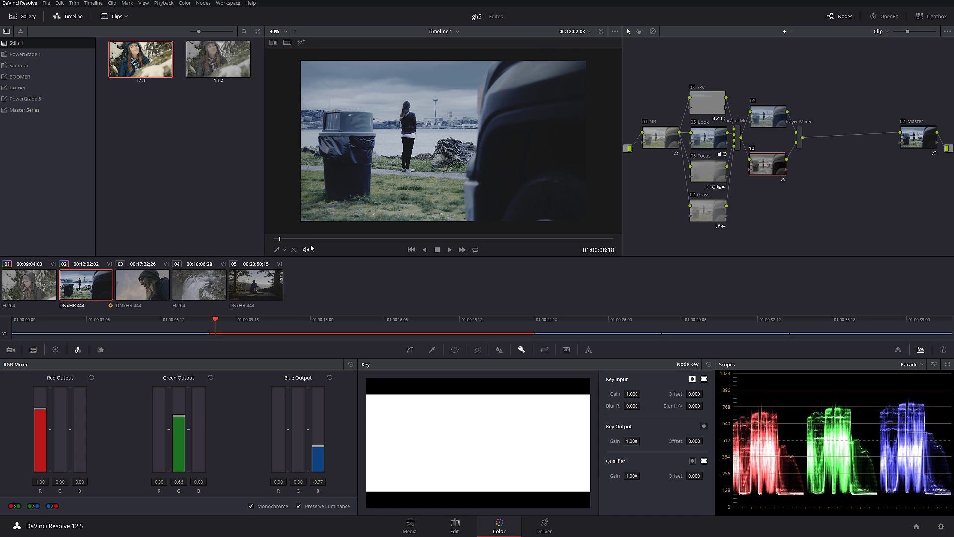
pyautogui.hotkey('alt', 'd')
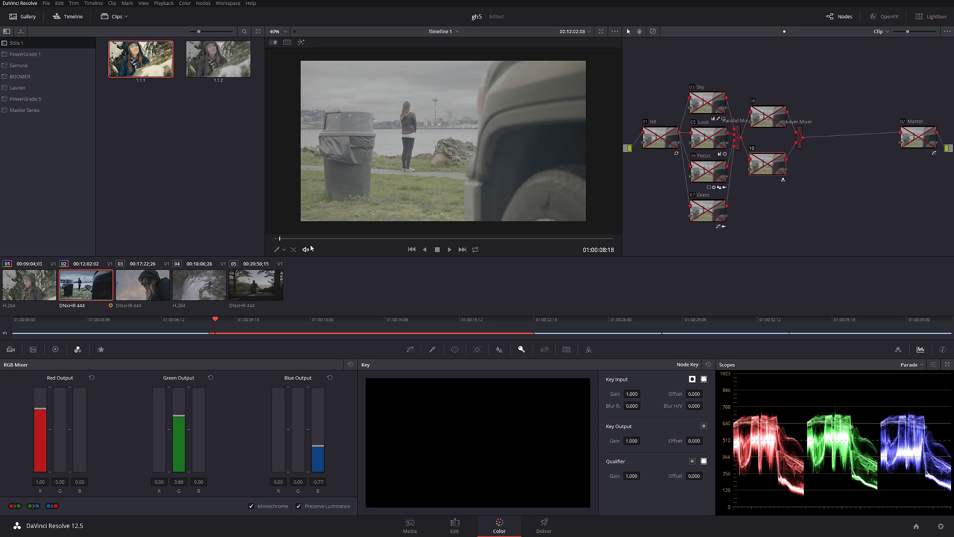
pyautogui.hotkey('alt', 'd')
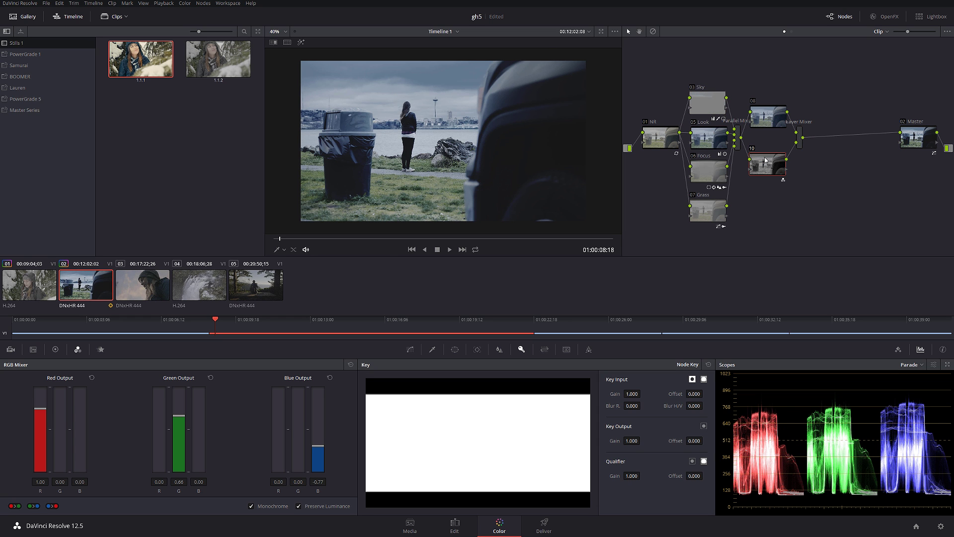
pyautogui.hotkey('alt', 'f')
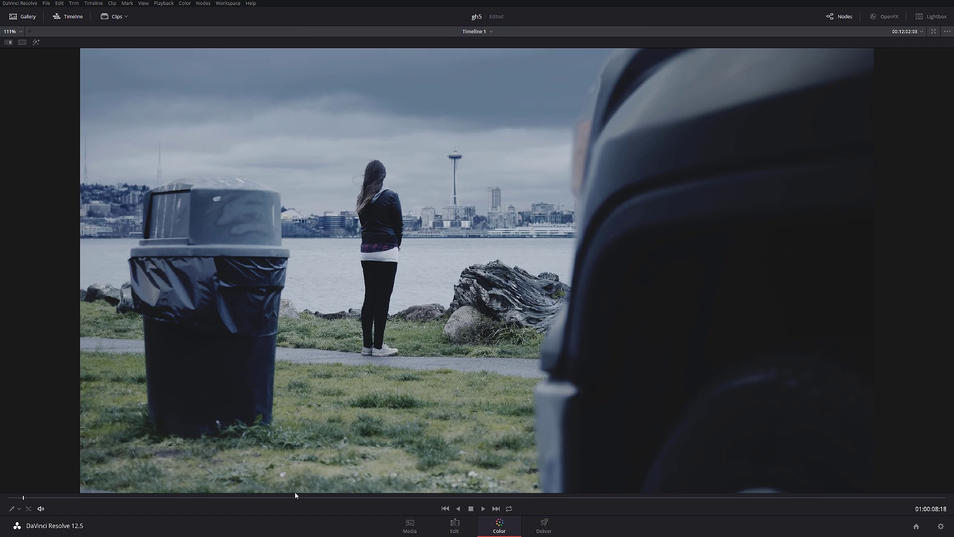
# - Scrub forward in the enlarged viewer, compare with the ungraded shot, then return and slide Master left
pyautogui.moveTo(295, 496); pyautogui.dragTo(361, 498)
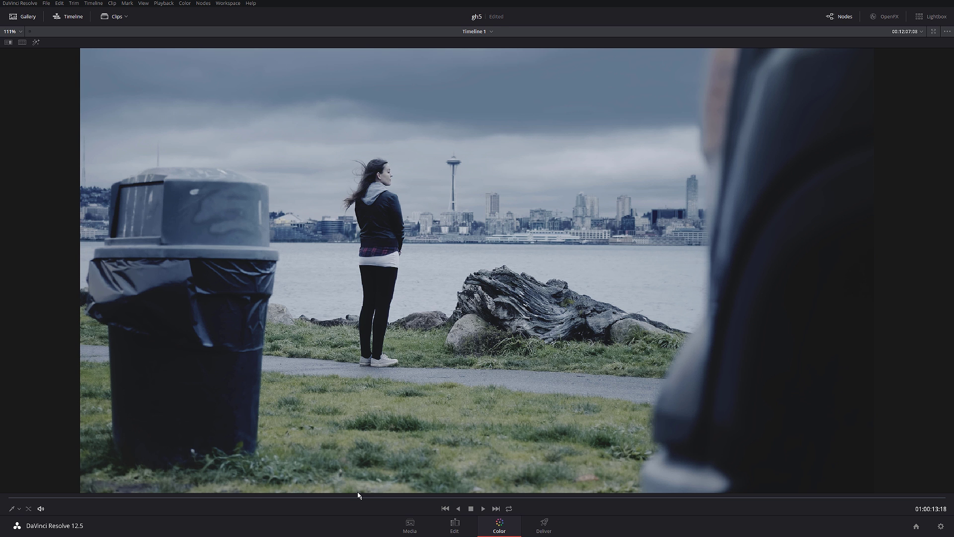
pyautogui.hotkey('shift', 'd')
pyautogui.hotkey('shift', 'd')
pyautogui.hotkey('shift', 'd')
pyautogui.hotkey('shift', 'd')
pyautogui.hotkey('shift', 'f')
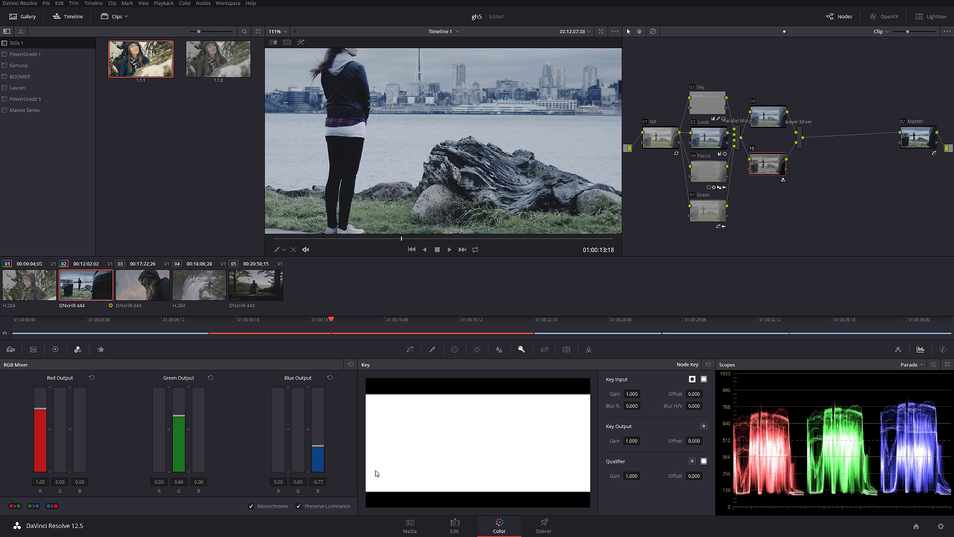
pyautogui.moveTo(921, 146); pyautogui.dragTo(872, 143)
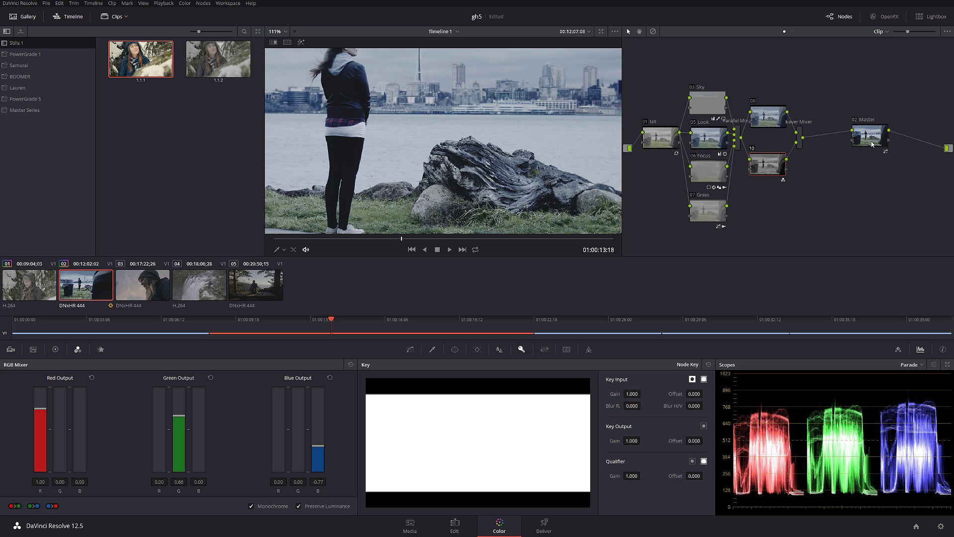
pyautogui.scroll(-5, 445, 159)
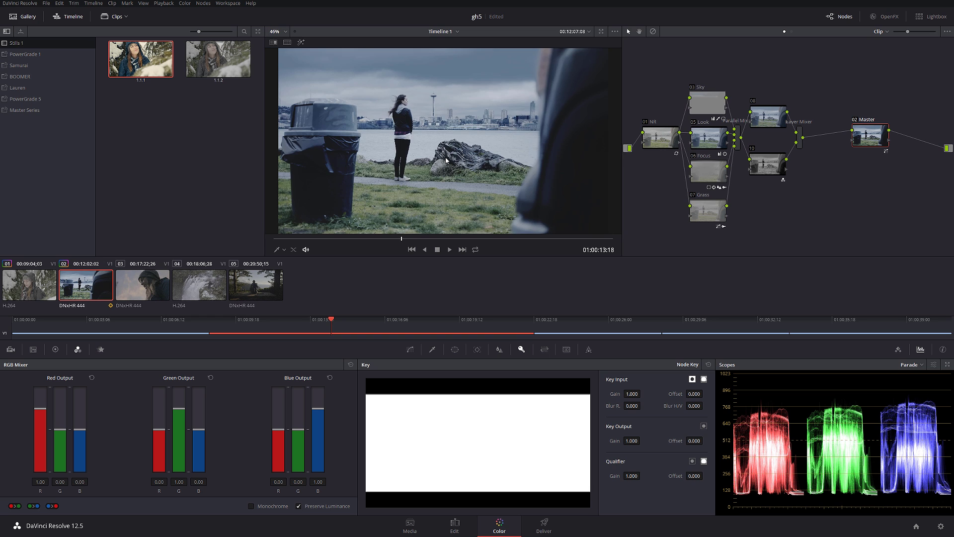
# - Add node 11 after Master and label it 'blacks'
pyautogui.hotkey('alt', 's')
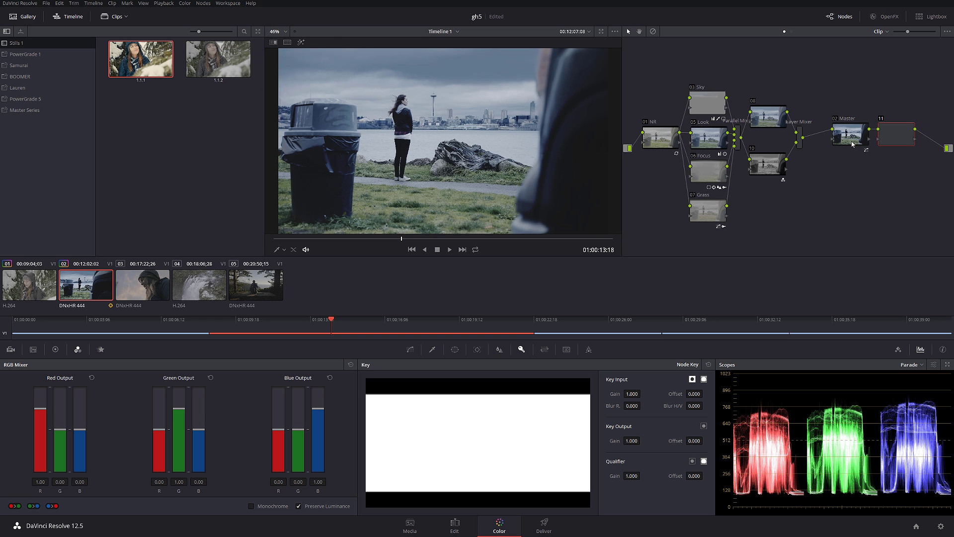
pyautogui.rightClick(897, 132)
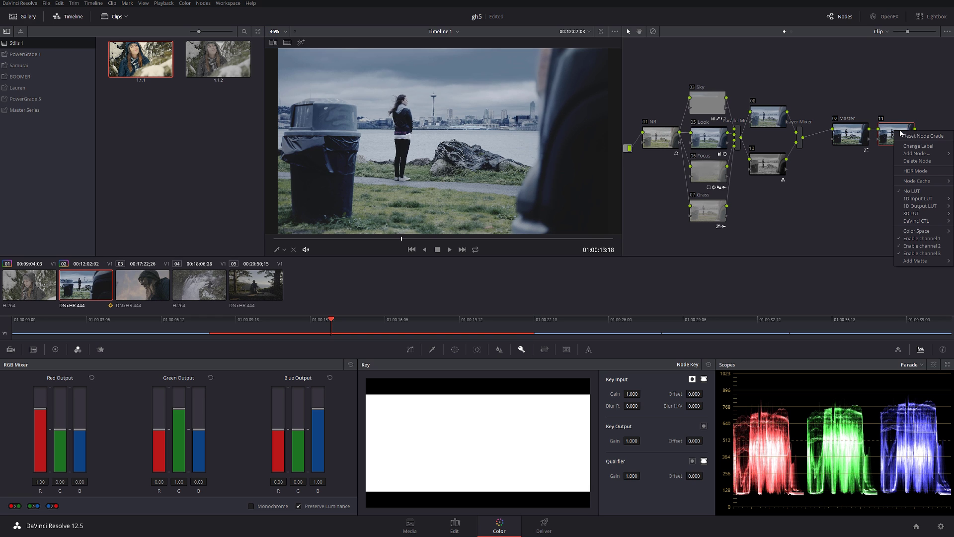
pyautogui.click(917, 149)
pyautogui.write('bla')
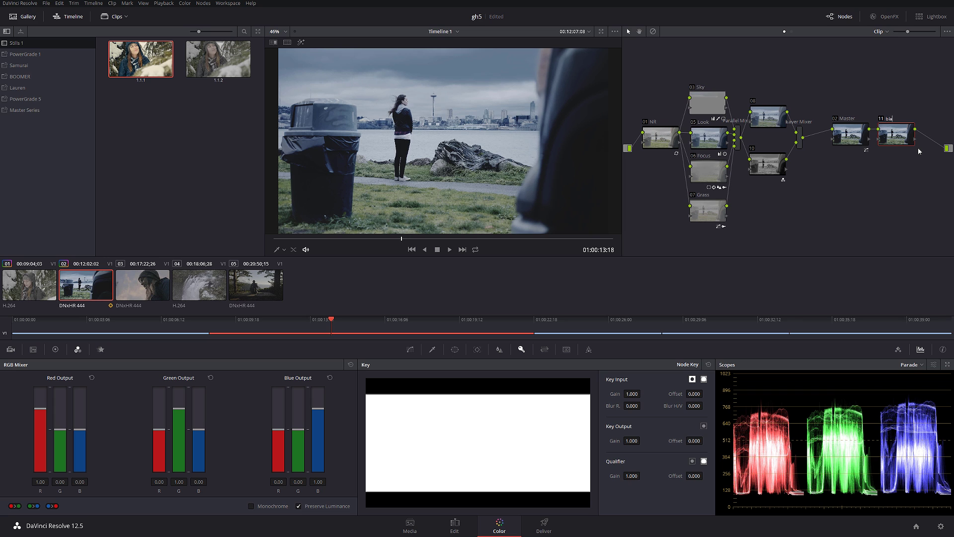
pyautogui.write('cks')
# - Pull the low end of the node's Lum Vs Sat curve down to desaturate the shadows
pyautogui.click(410, 350)
pyautogui.click(687, 366)
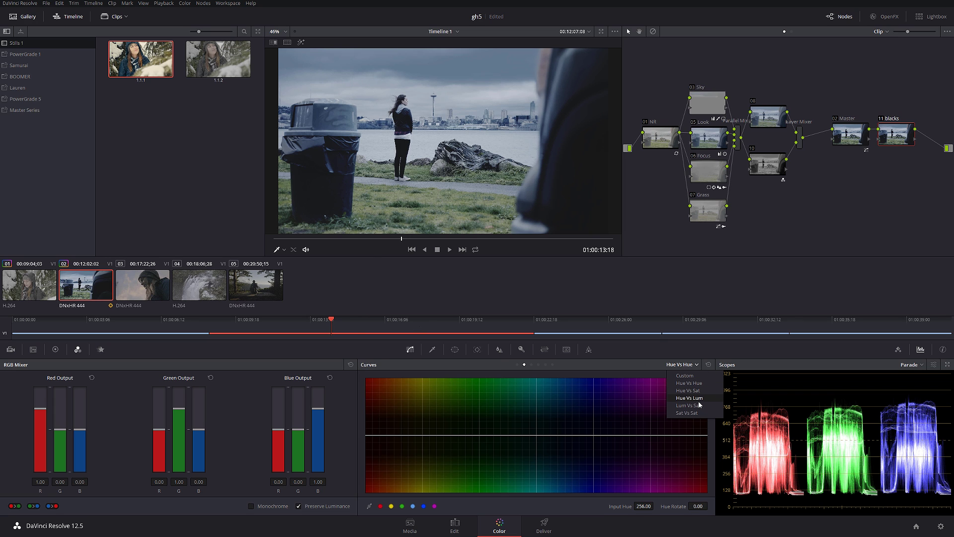
pyautogui.click(685, 405)
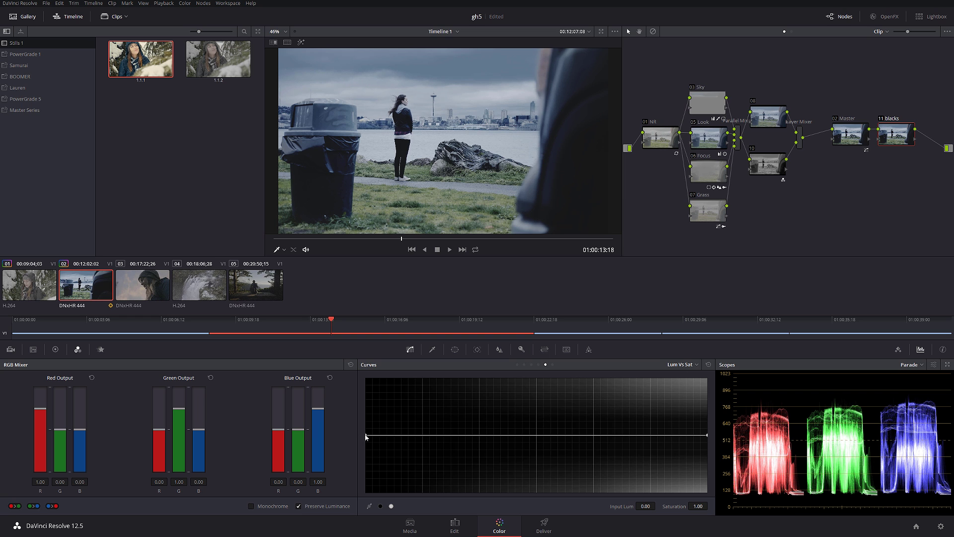
pyautogui.moveTo(421, 473); pyautogui.dragTo(422, 437)
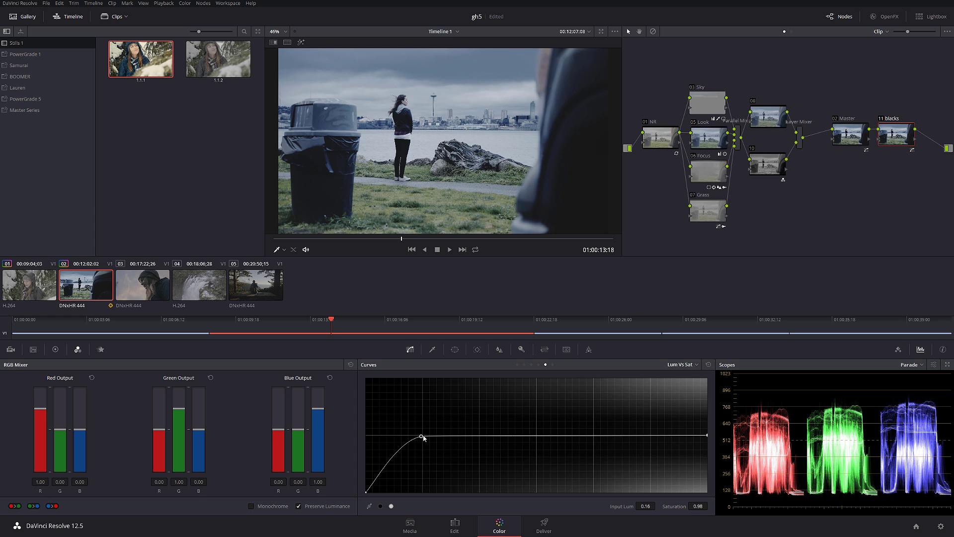
# - Raise saturation just above the shadows, toggle blacks to compare, and shift Master and blacks left
pyautogui.moveTo(423, 438); pyautogui.dragTo(490, 403)
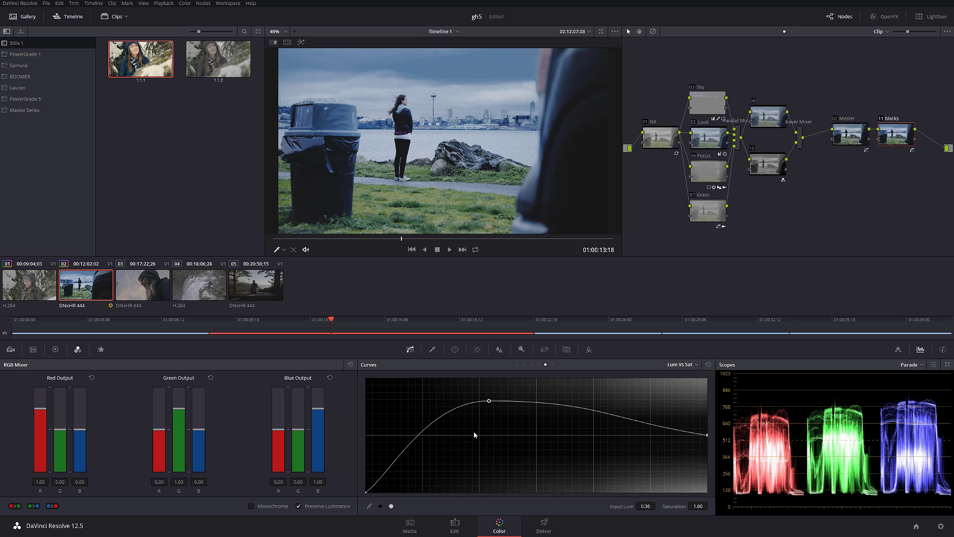
pyautogui.click(881, 120)
pyautogui.click(880, 121)
pyautogui.moveTo(846, 134); pyautogui.dragTo(827, 137)
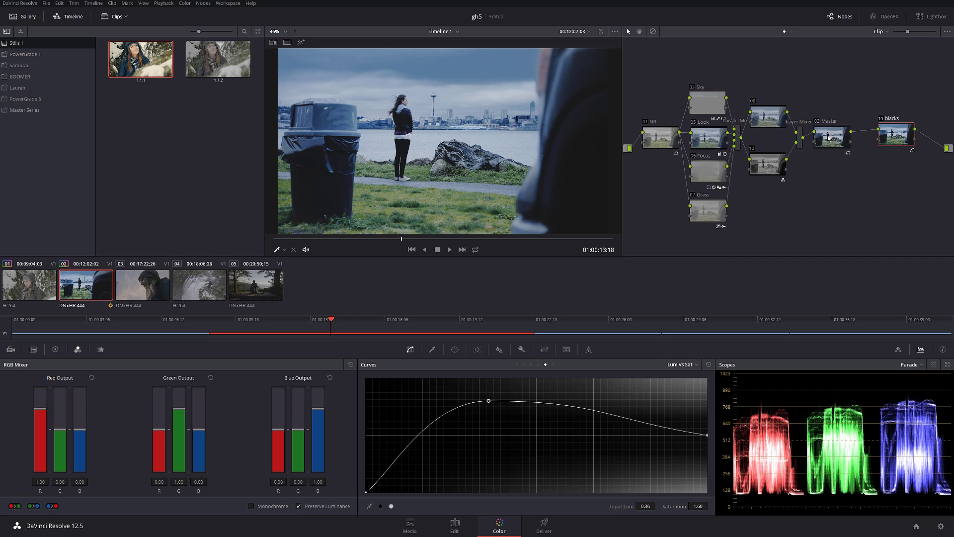
pyautogui.moveTo(893, 142); pyautogui.dragTo(870, 143)
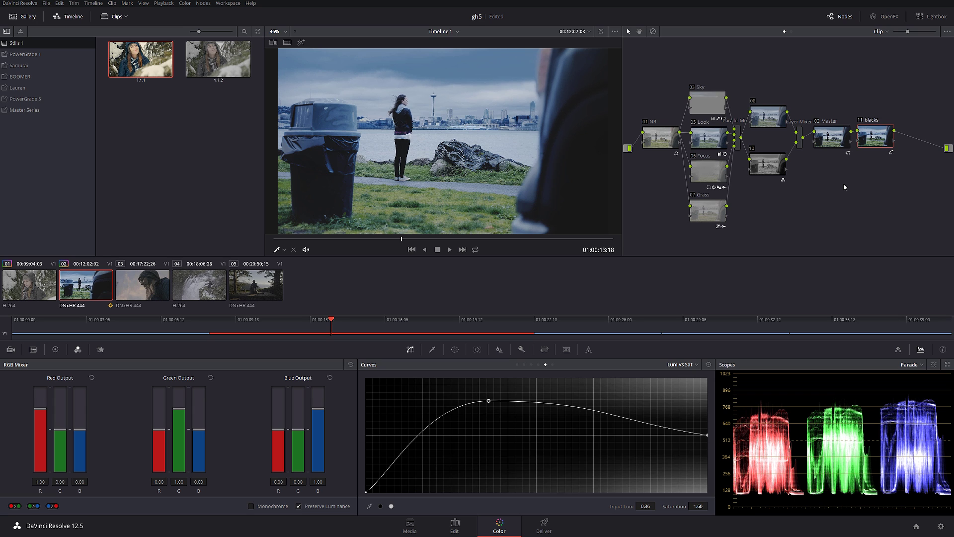
# - Add serial node 12 after blacks and label it 'Pastel'
pyautogui.hotkey('alt', 's')
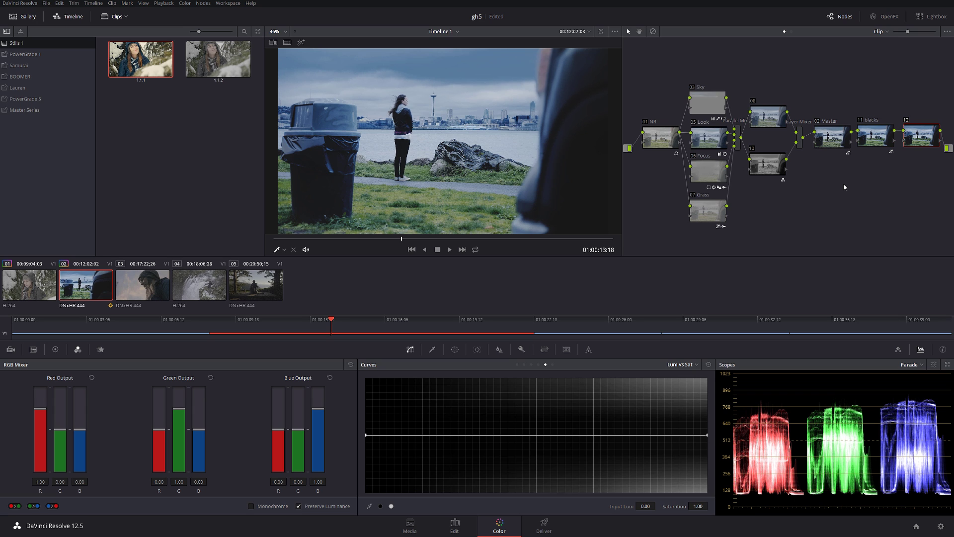
pyautogui.rightClick(922, 140)
pyautogui.click(932, 157)
pyautogui.write('Pastel')
pyautogui.press('Return')
# - On a Custom curve, anchor the midpoint and lower the white point to compress highlights
pyautogui.click(694, 366)
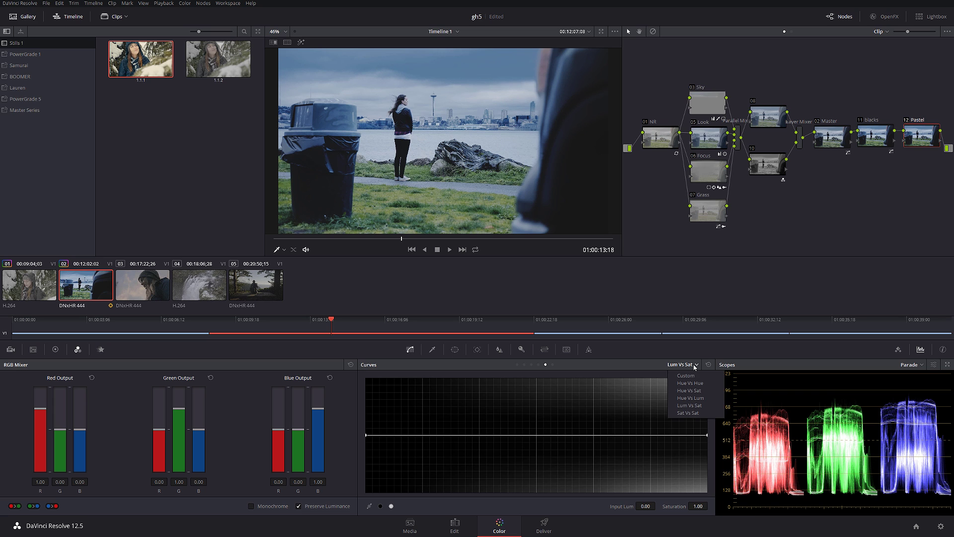
pyautogui.click(687, 376)
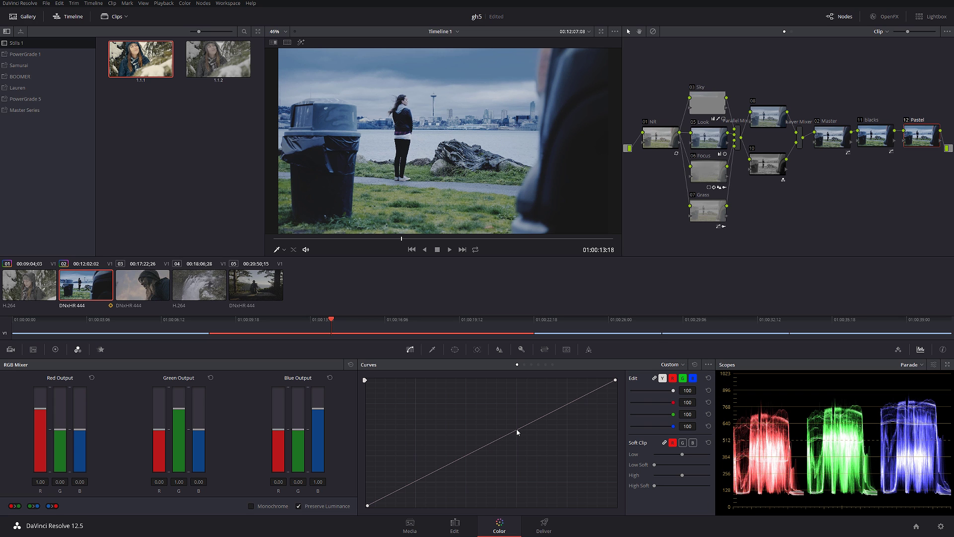
pyautogui.click(517, 429)
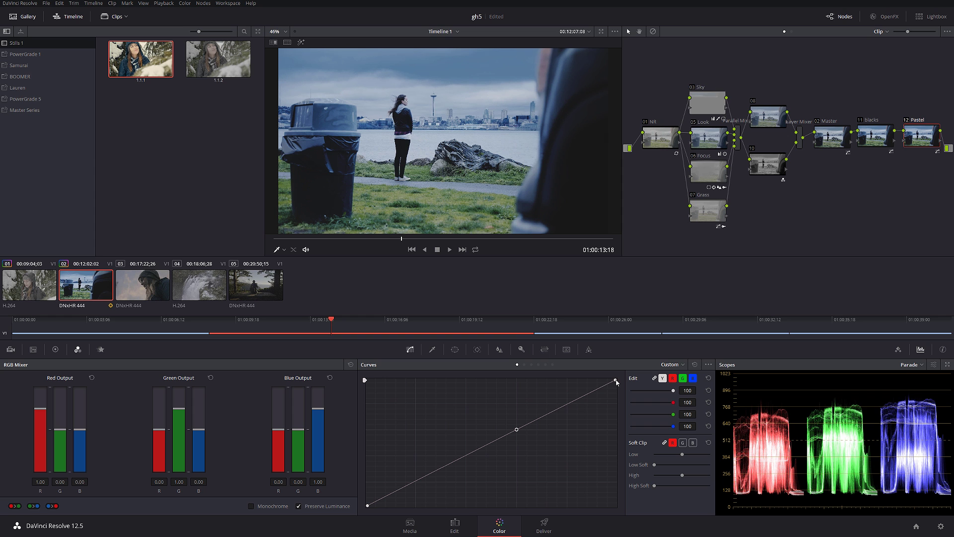
pyautogui.moveTo(615, 381); pyautogui.dragTo(617, 390)
pyautogui.moveTo(617, 397); pyautogui.dragTo(615, 401)
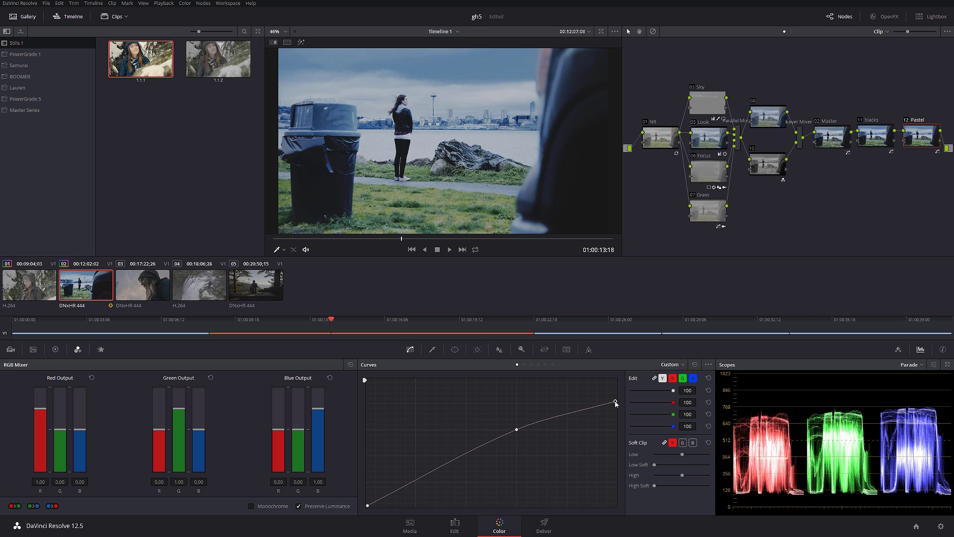
pyautogui.moveTo(857, 131); pyautogui.dragTo(789, 181)
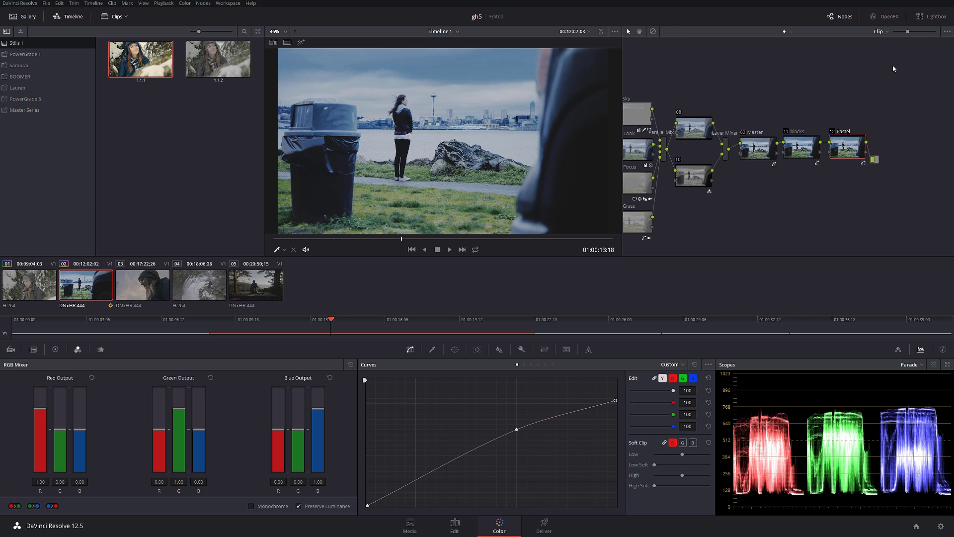
# - Apply FilmConvert Pro 2.0 from OpenFX to the Pastel node, keeping exposure at 0.0
pyautogui.click(885, 16)
pyautogui.moveTo(684, 180); pyautogui.dragTo(615, 173)
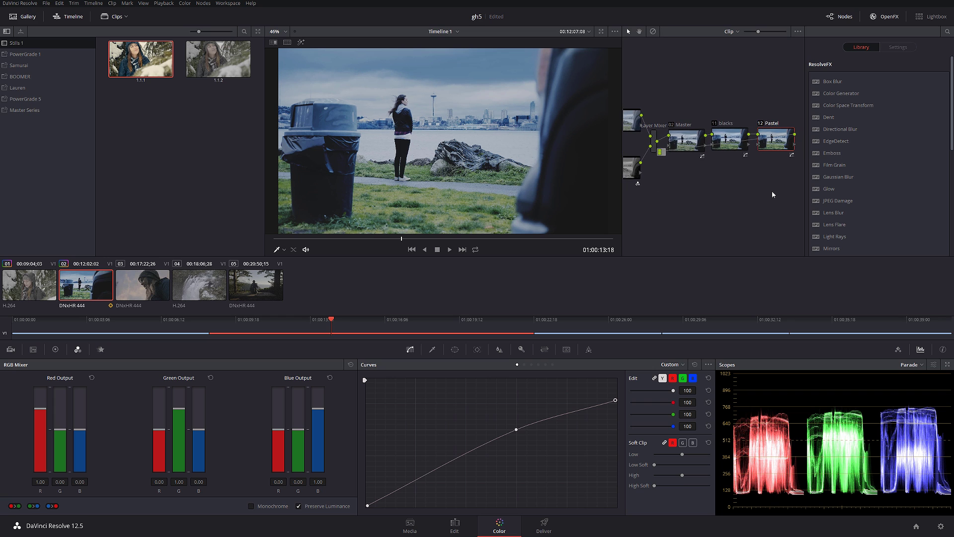
pyautogui.scroll(-1, 768, 192)
pyautogui.scroll(-8, 855, 191)
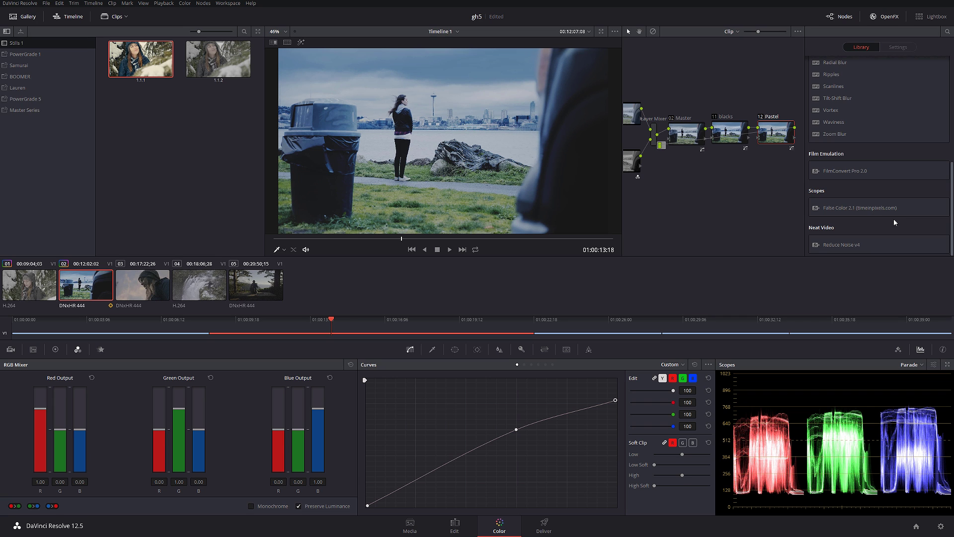
pyautogui.moveTo(844, 171); pyautogui.dragTo(778, 136)
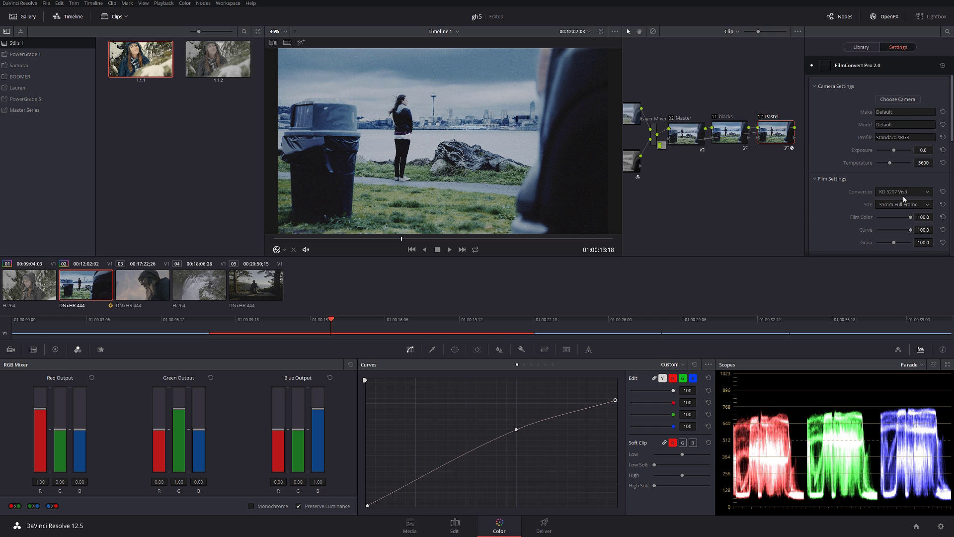
pyautogui.moveTo(894, 150); pyautogui.dragTo(891, 150)
pyautogui.click(942, 149)
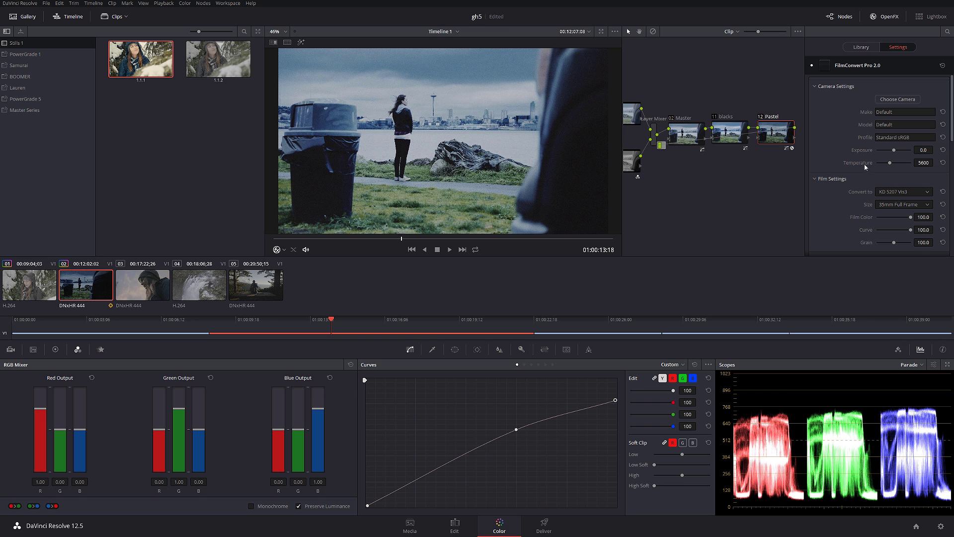
# - Set FilmConvert's film colour to 0 and grain to 50
pyautogui.moveTo(897, 218); pyautogui.dragTo(846, 231)
pyautogui.scroll(-2, 846, 211)
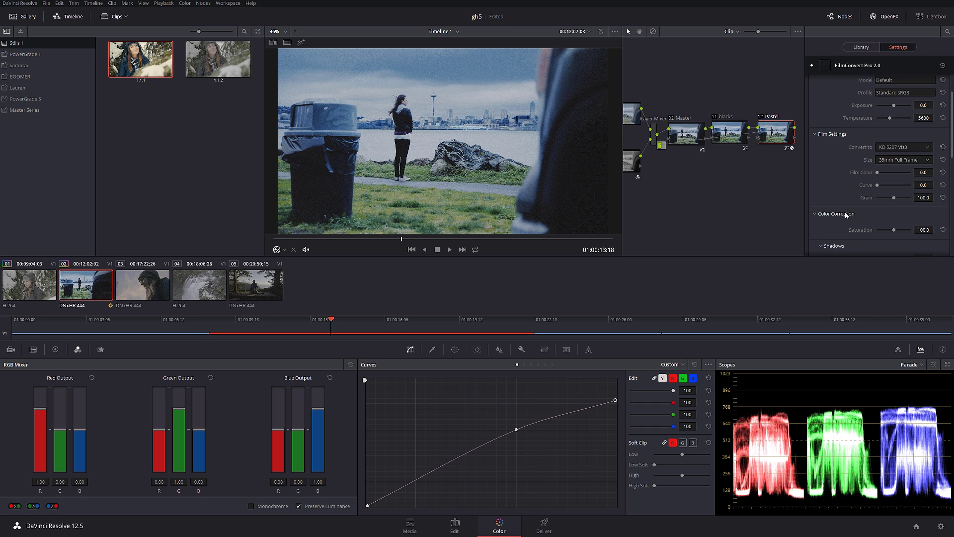
pyautogui.click(920, 197)
pyautogui.write('.50')
pyautogui.press('Return')
pyautogui.click(922, 198)
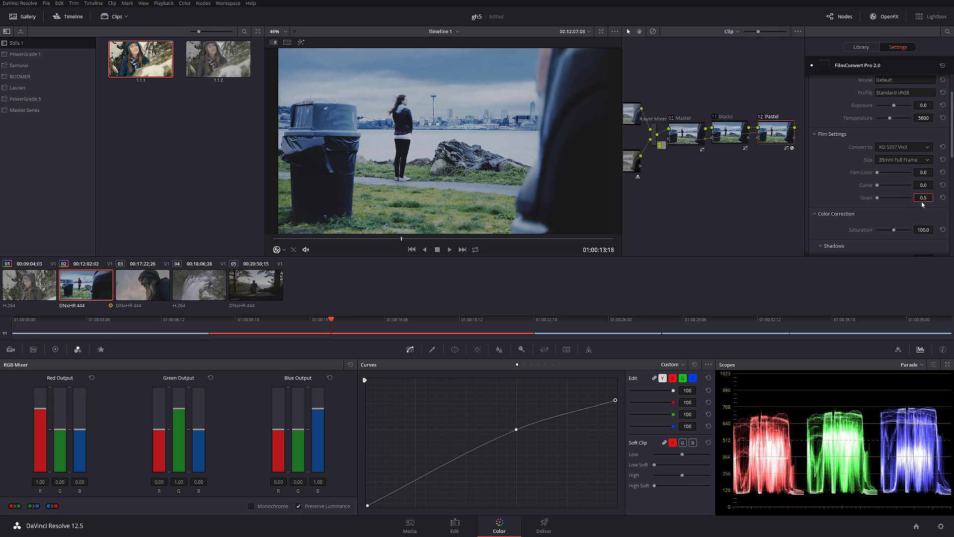
pyautogui.write('50')
pyautogui.press('Return')
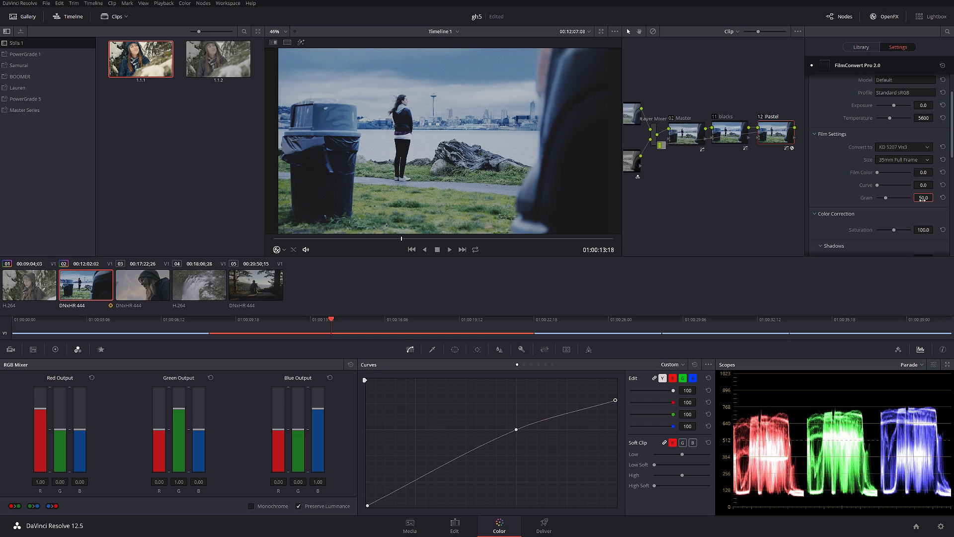
# - Keep 35mm Full Frame as film size and render on GPU (OpenCL)
pyautogui.click(901, 160)
pyautogui.click(899, 195)
pyautogui.scroll(-10, 899, 199)
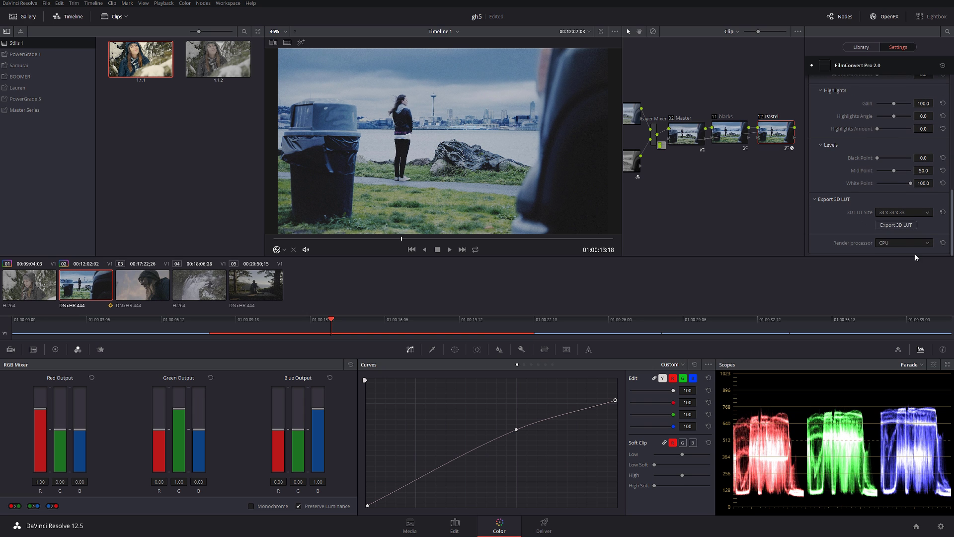
pyautogui.click(902, 243)
pyautogui.click(892, 262)
# - Close the FilmConvert settings to show the full node tree and zoom in on the viewer
pyautogui.click(885, 16)
pyautogui.scroll(2, 382, 117)
pyautogui.scroll(8, 382, 117)
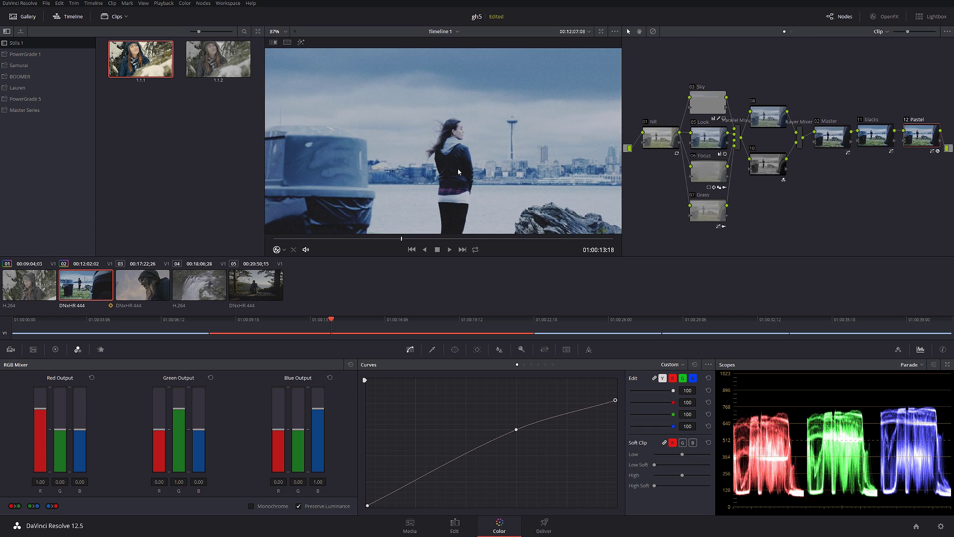
pyautogui.scroll(3, 502, 125)
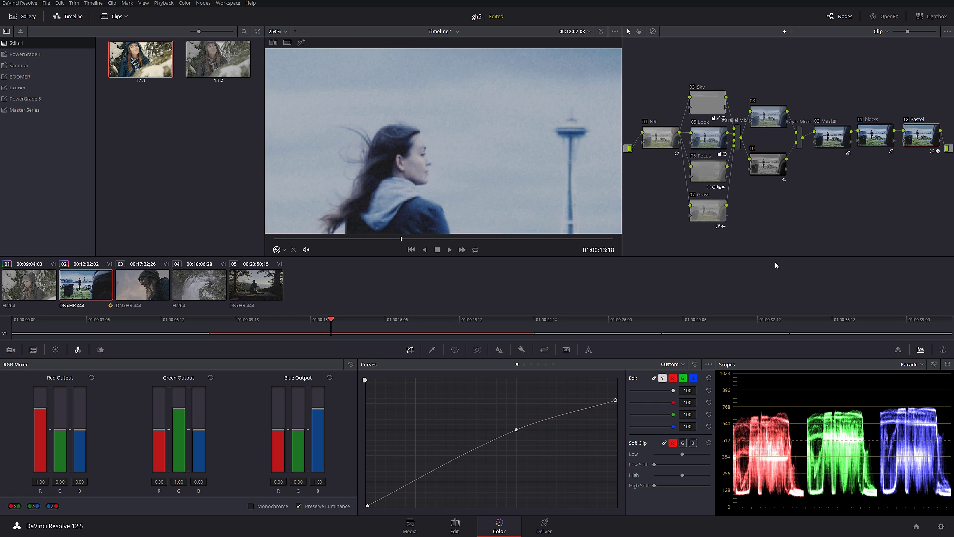
# - Toggle the Pastel node off and on twice to compare, then zoom back out
pyautogui.click(907, 120)
pyautogui.click(907, 120)
pyautogui.click(907, 120)
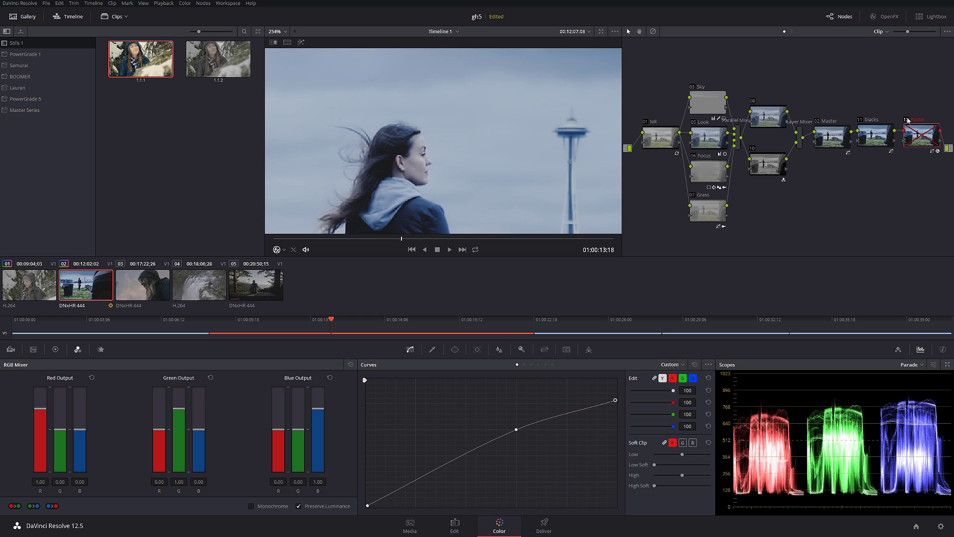
pyautogui.click(907, 120)
pyautogui.scroll(-2, 459, 163)
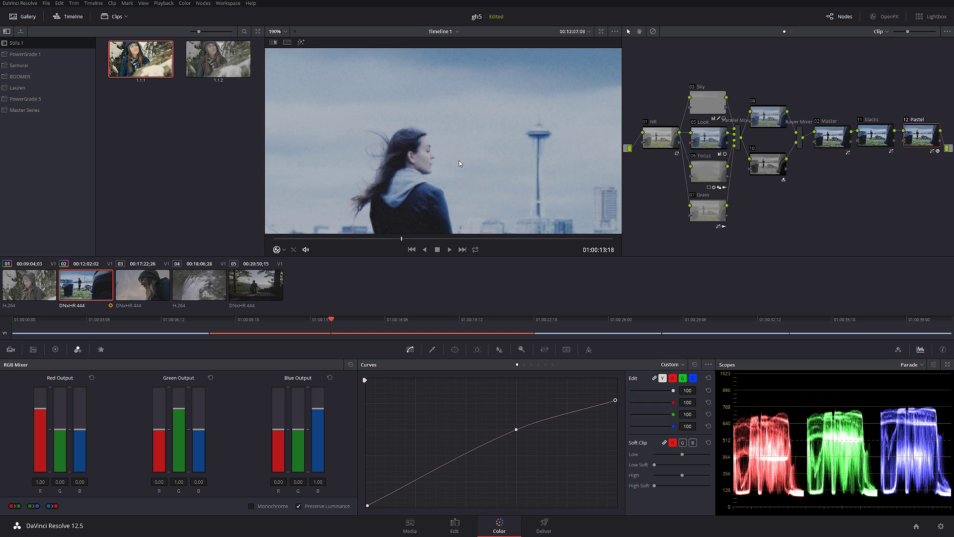
pyautogui.scroll(-3, 460, 163)
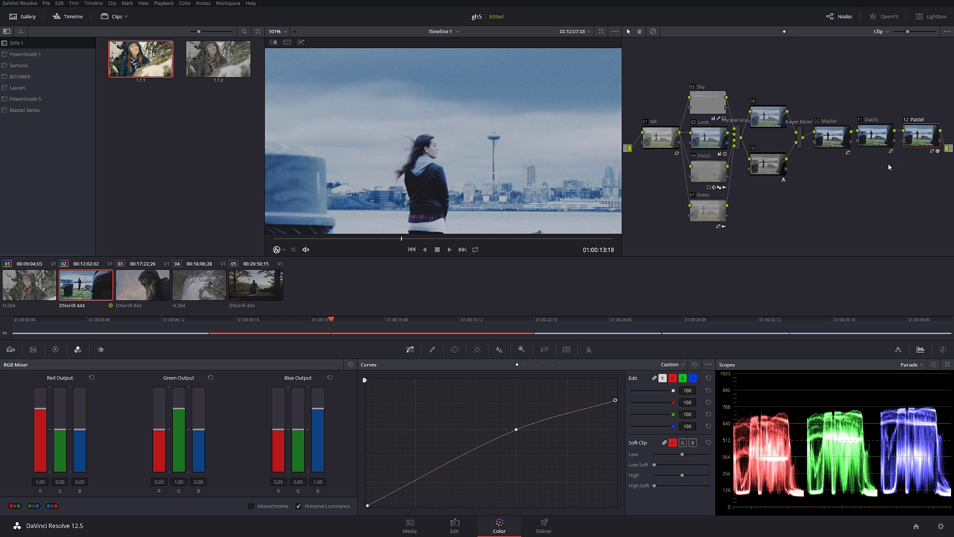
pyautogui.scroll(-2, 338, 168)
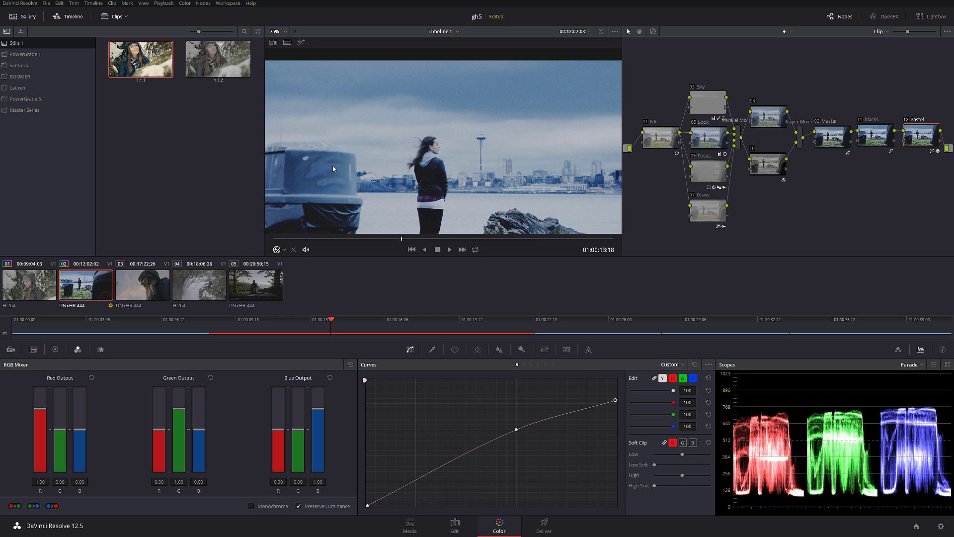
pyautogui.scroll(-2, 333, 169)
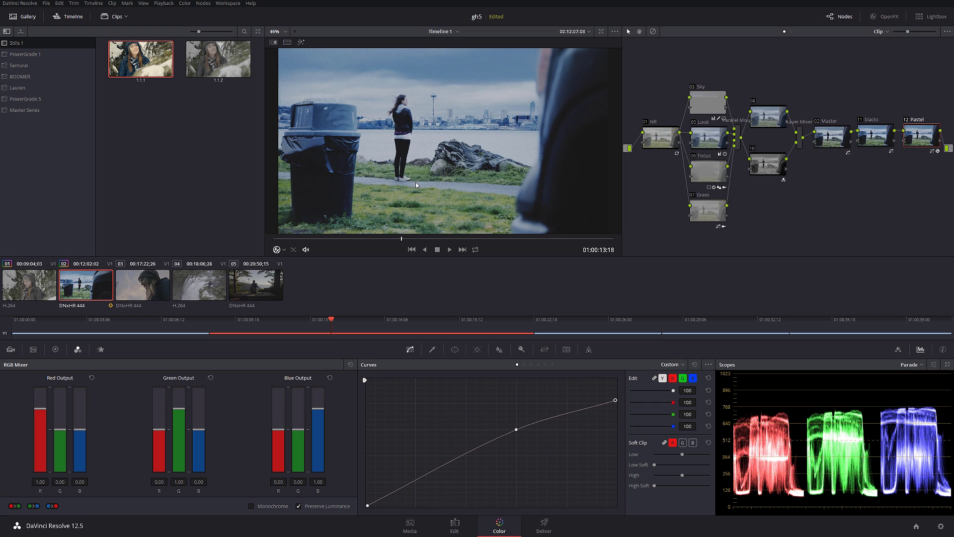